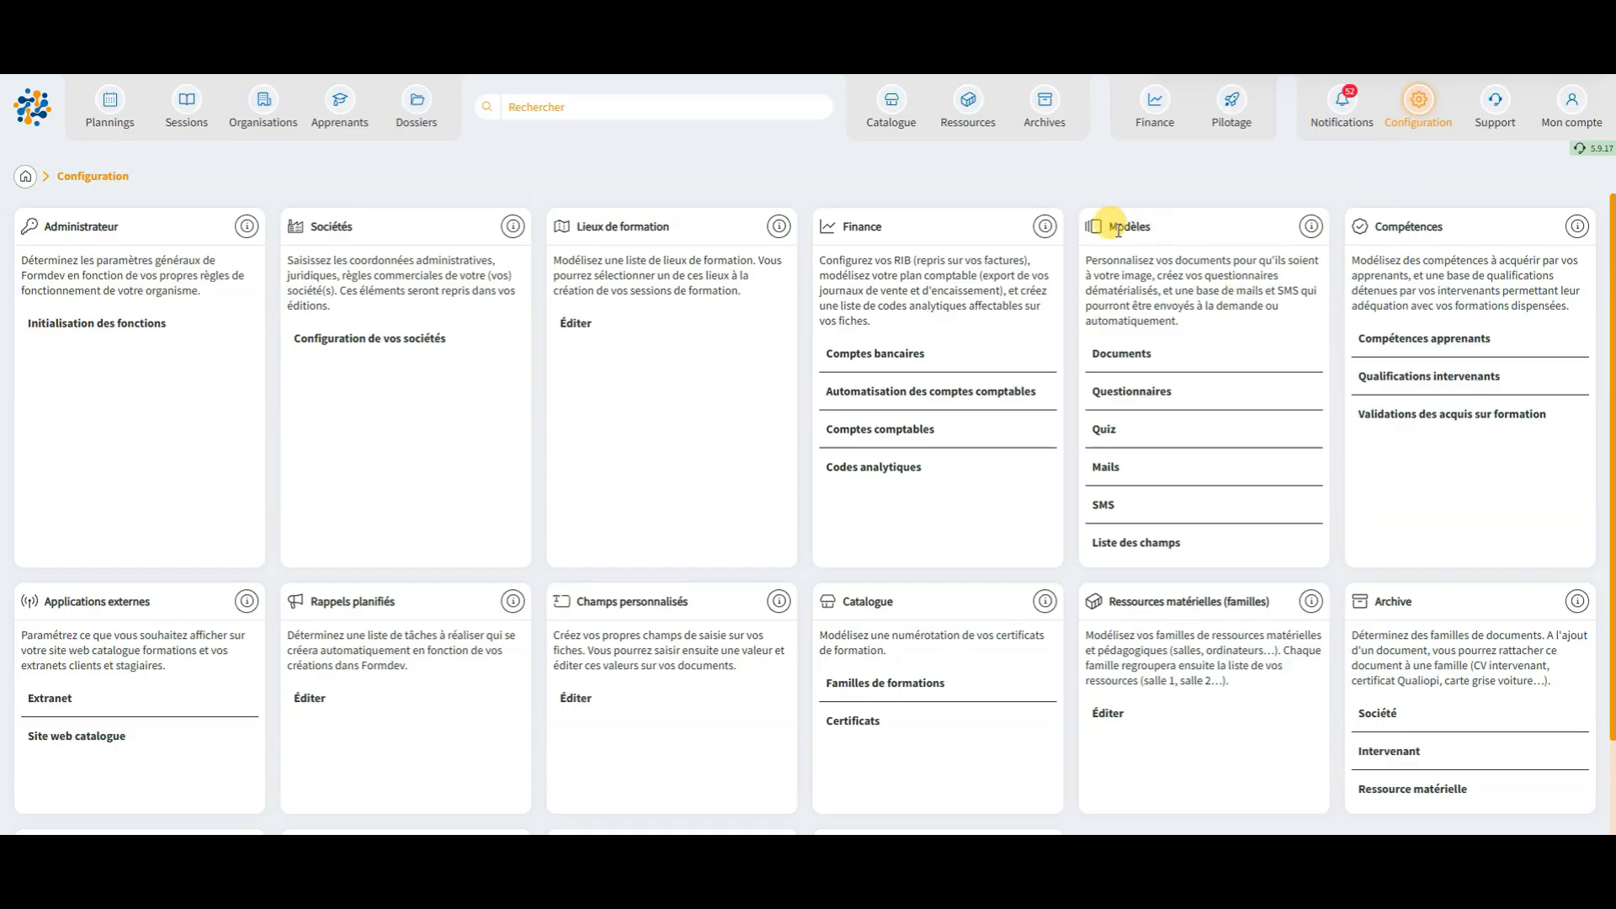
Step: Open the "Convention entreprise" document template and set its initials box (cartouche de paraphe) to "En bas à droite"
{"action": "left_click", "coordinate": [1120, 356]}
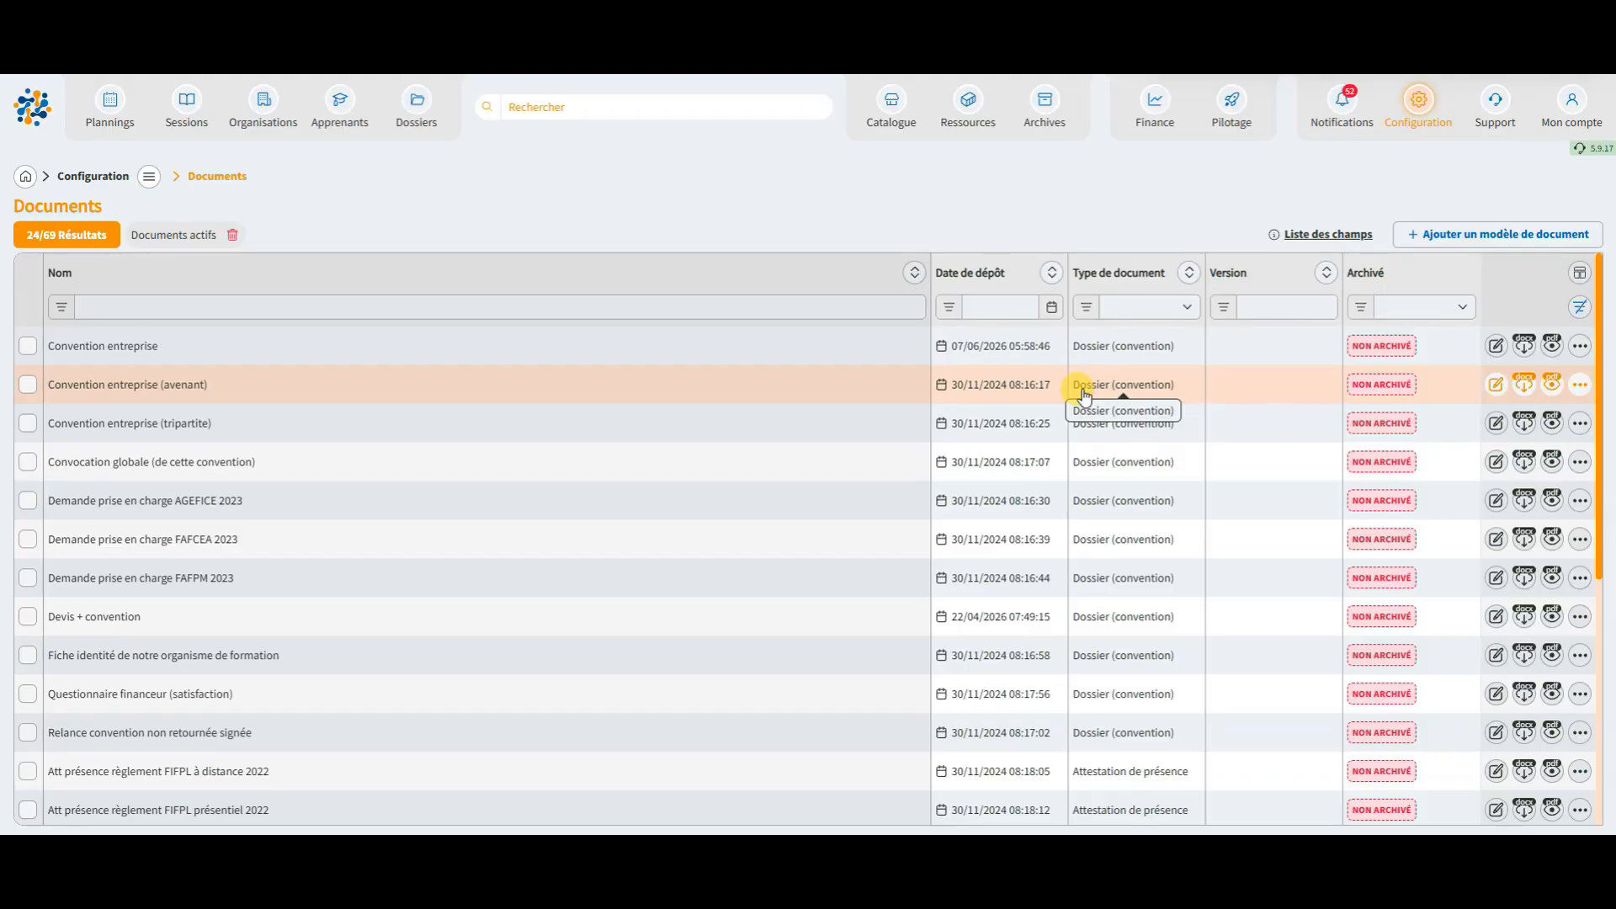
{"action": "left_click", "coordinate": [1249, 351]}
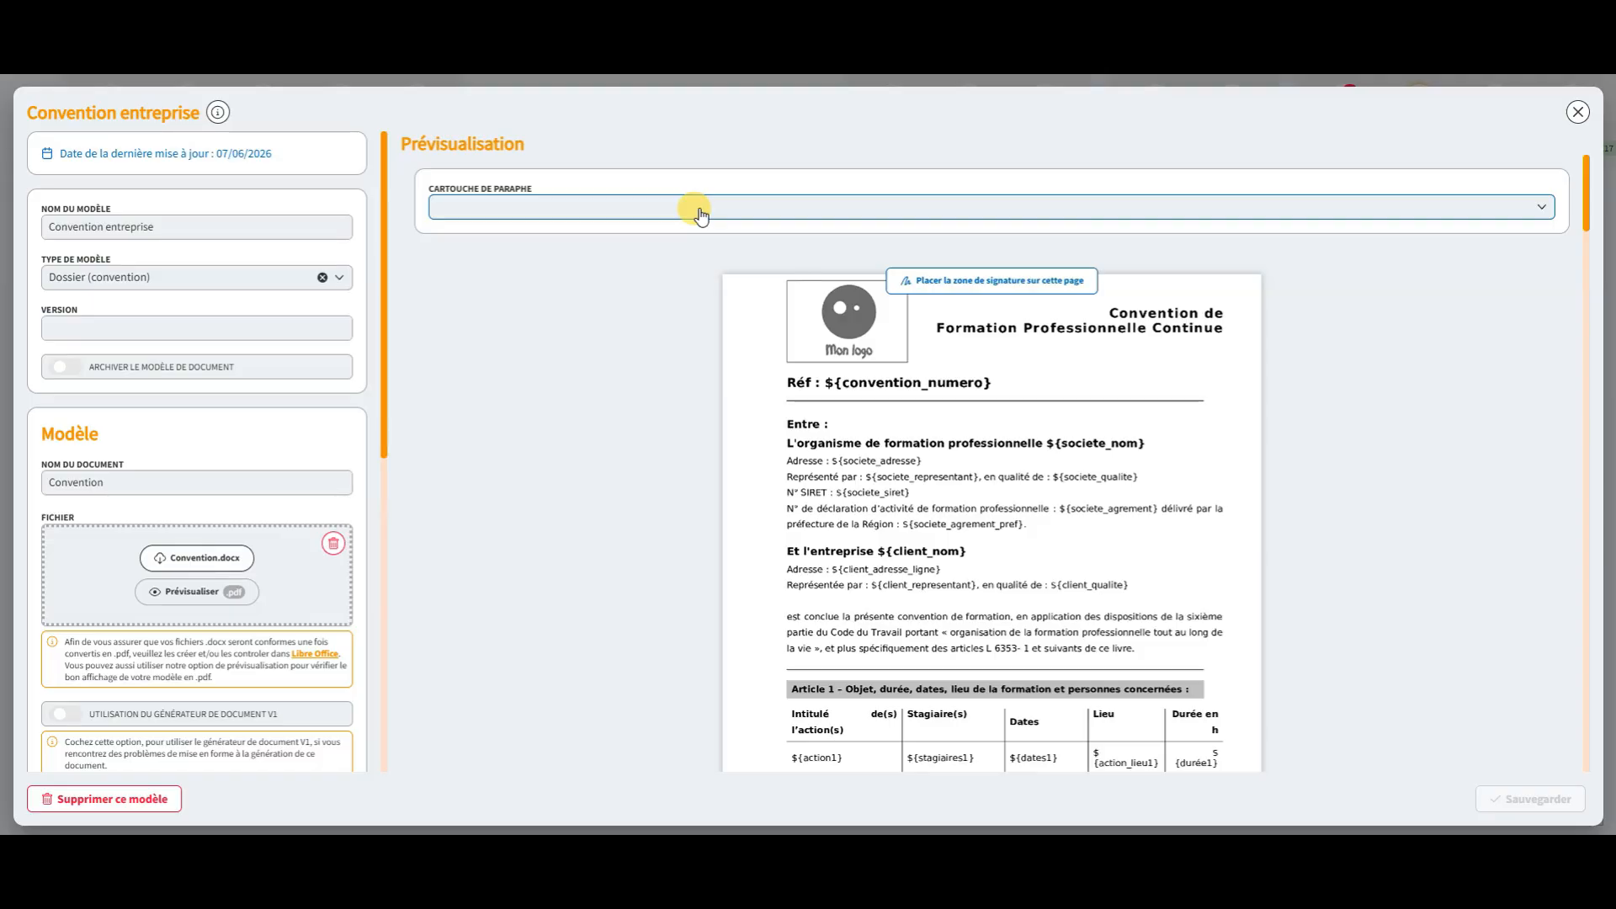
{"action": "left_click", "coordinate": [700, 215]}
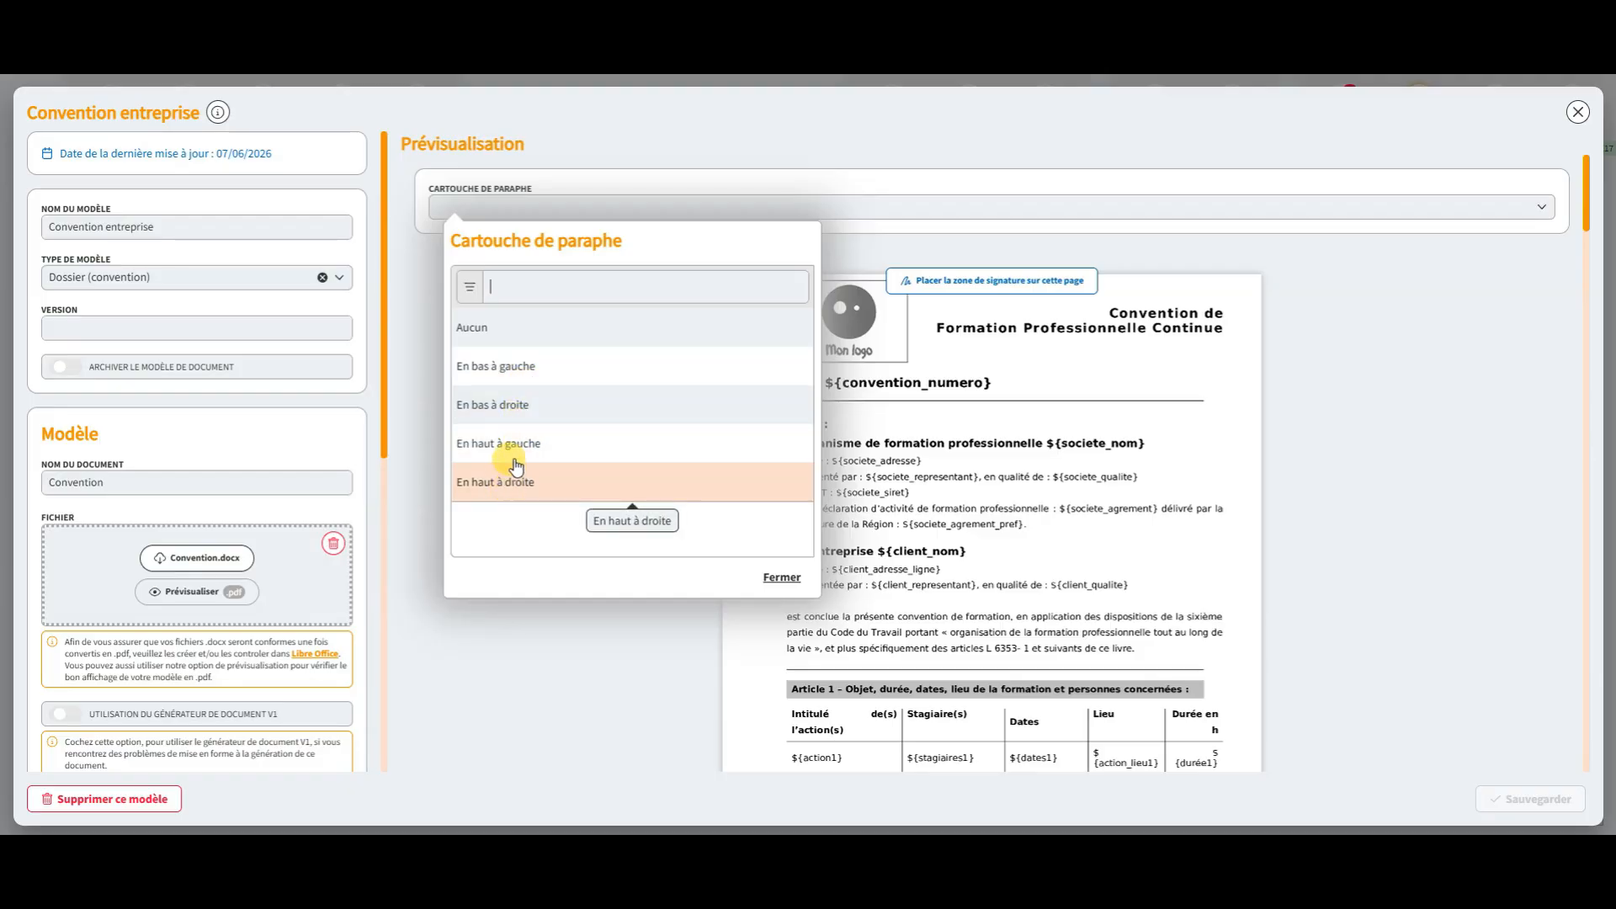
{"action": "left_click", "coordinate": [516, 406]}
Step: Place a signature zone on the template's last page beneath the "Pour l'entreprise" block and save the template
{"action": "scroll", "coordinate": [1115, 423], "scroll_direction": "down", "scroll_amount": 5}
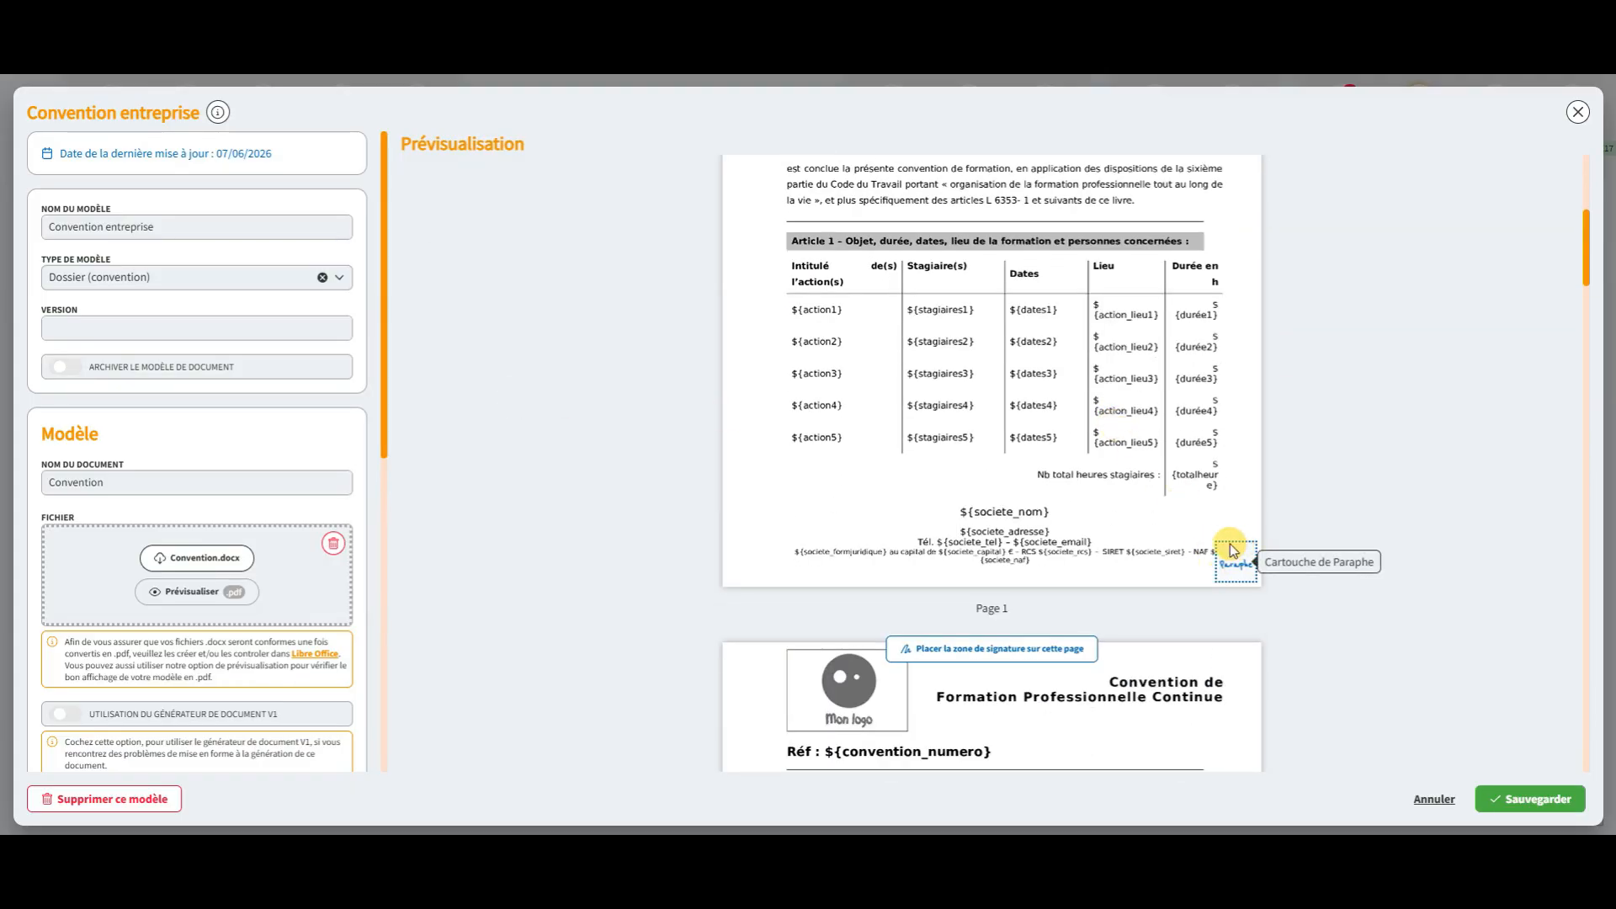
{"action": "scroll", "coordinate": [1128, 358], "scroll_direction": "down", "scroll_amount": 3}
{"action": "scroll", "coordinate": [1128, 359], "scroll_direction": "down", "scroll_amount": 15}
{"action": "scroll", "coordinate": [1127, 362], "scroll_direction": "down", "scroll_amount": 12}
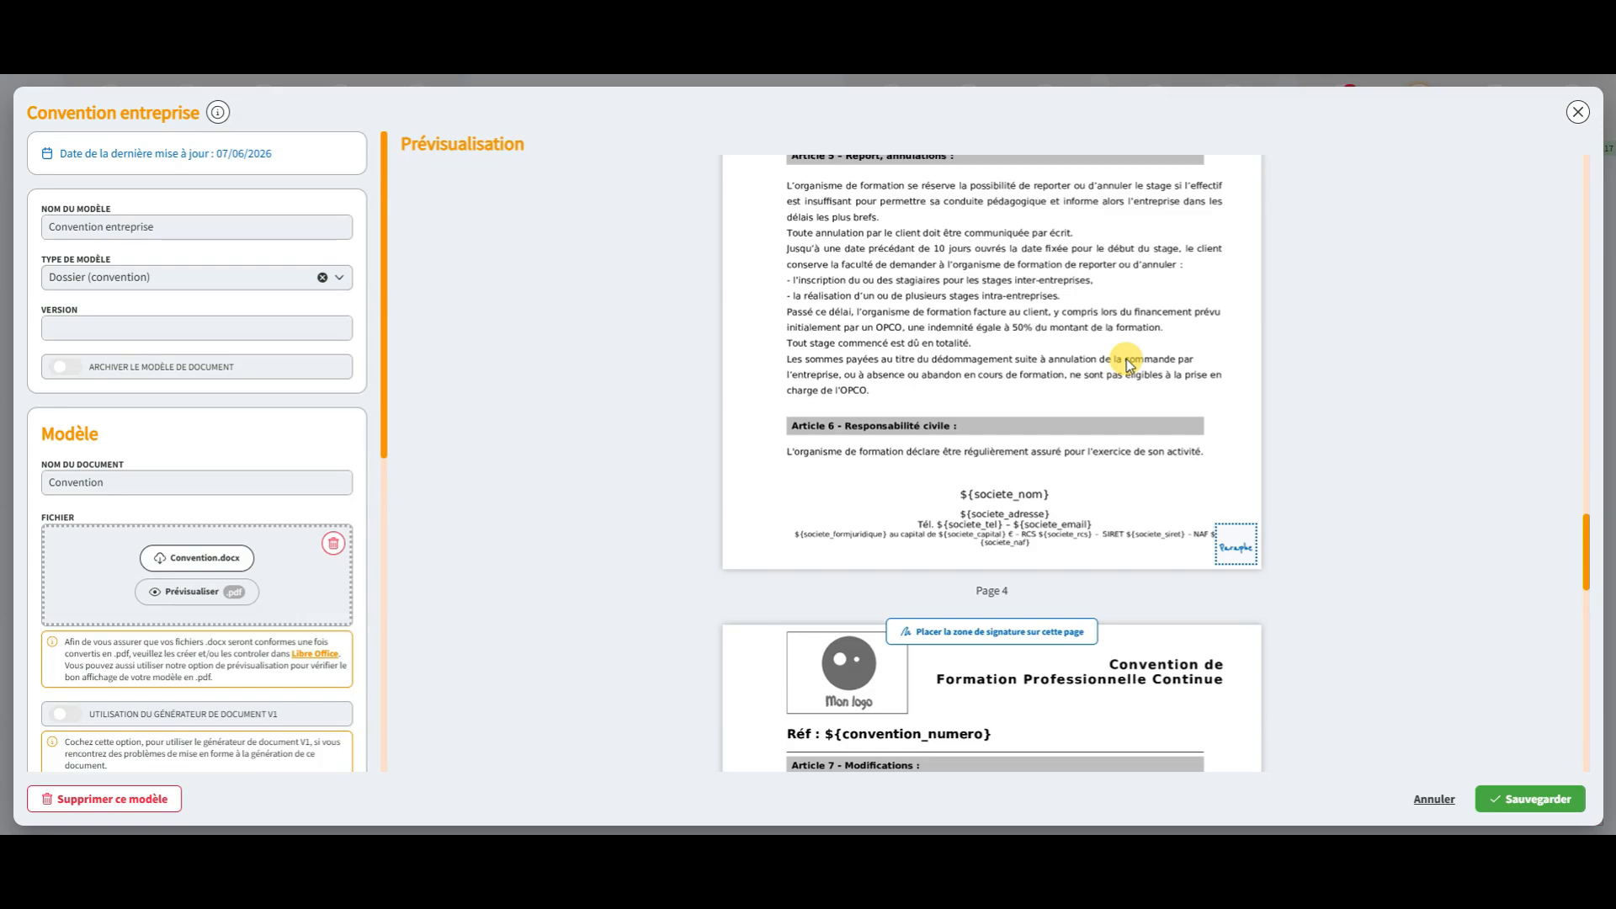
{"action": "scroll", "coordinate": [1126, 362], "scroll_direction": "down", "scroll_amount": 12}
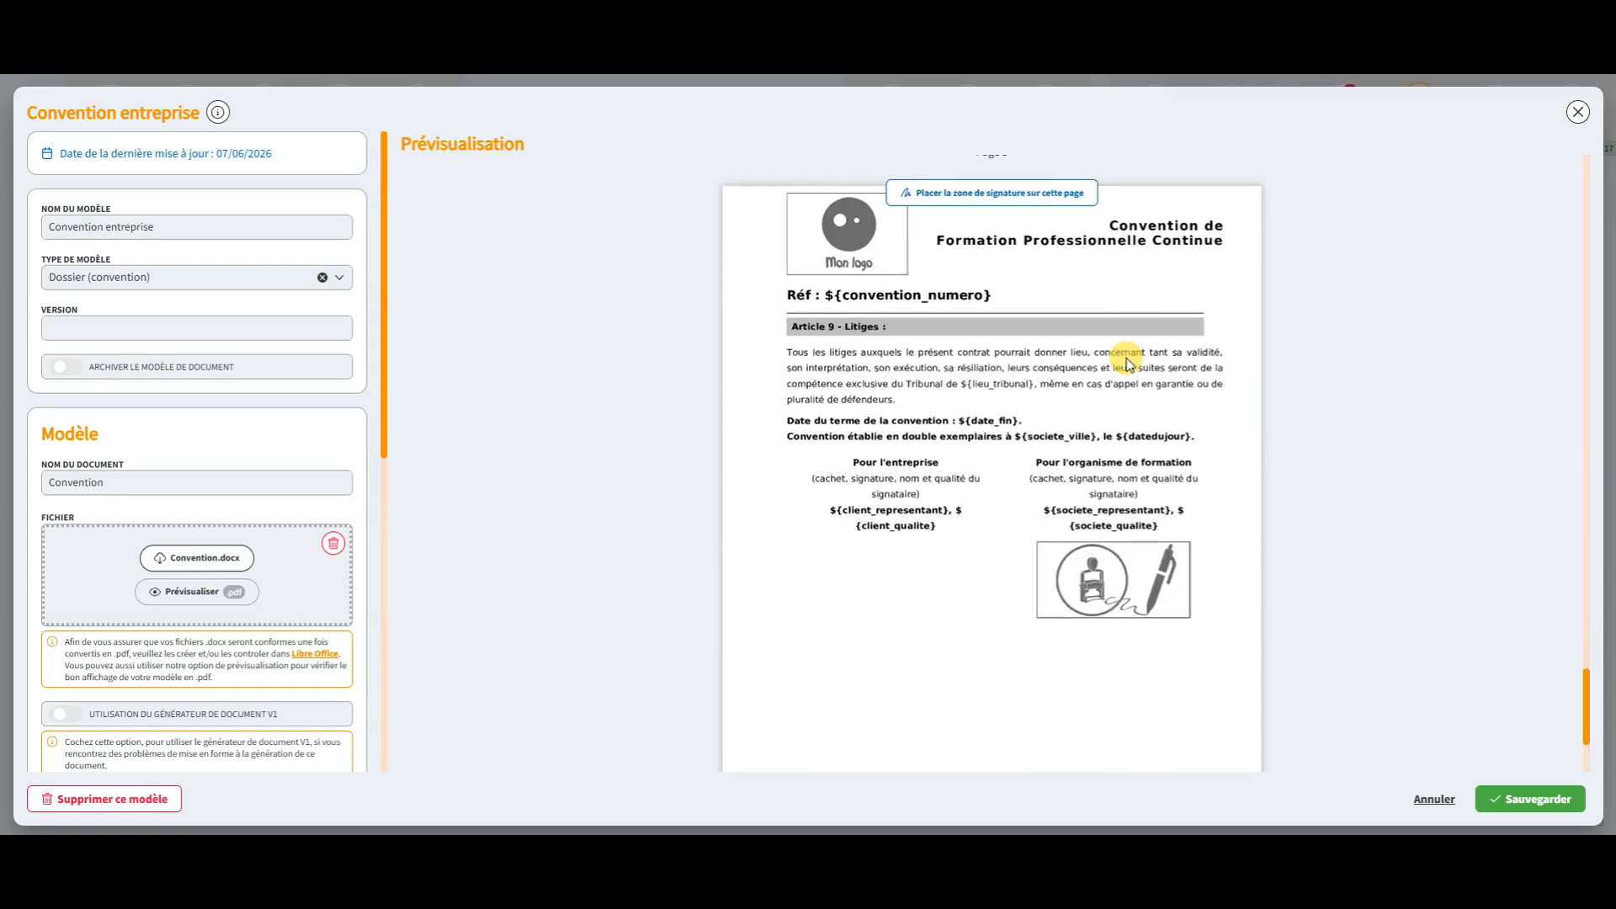
{"action": "scroll", "coordinate": [1128, 362], "scroll_direction": "down", "scroll_amount": 1}
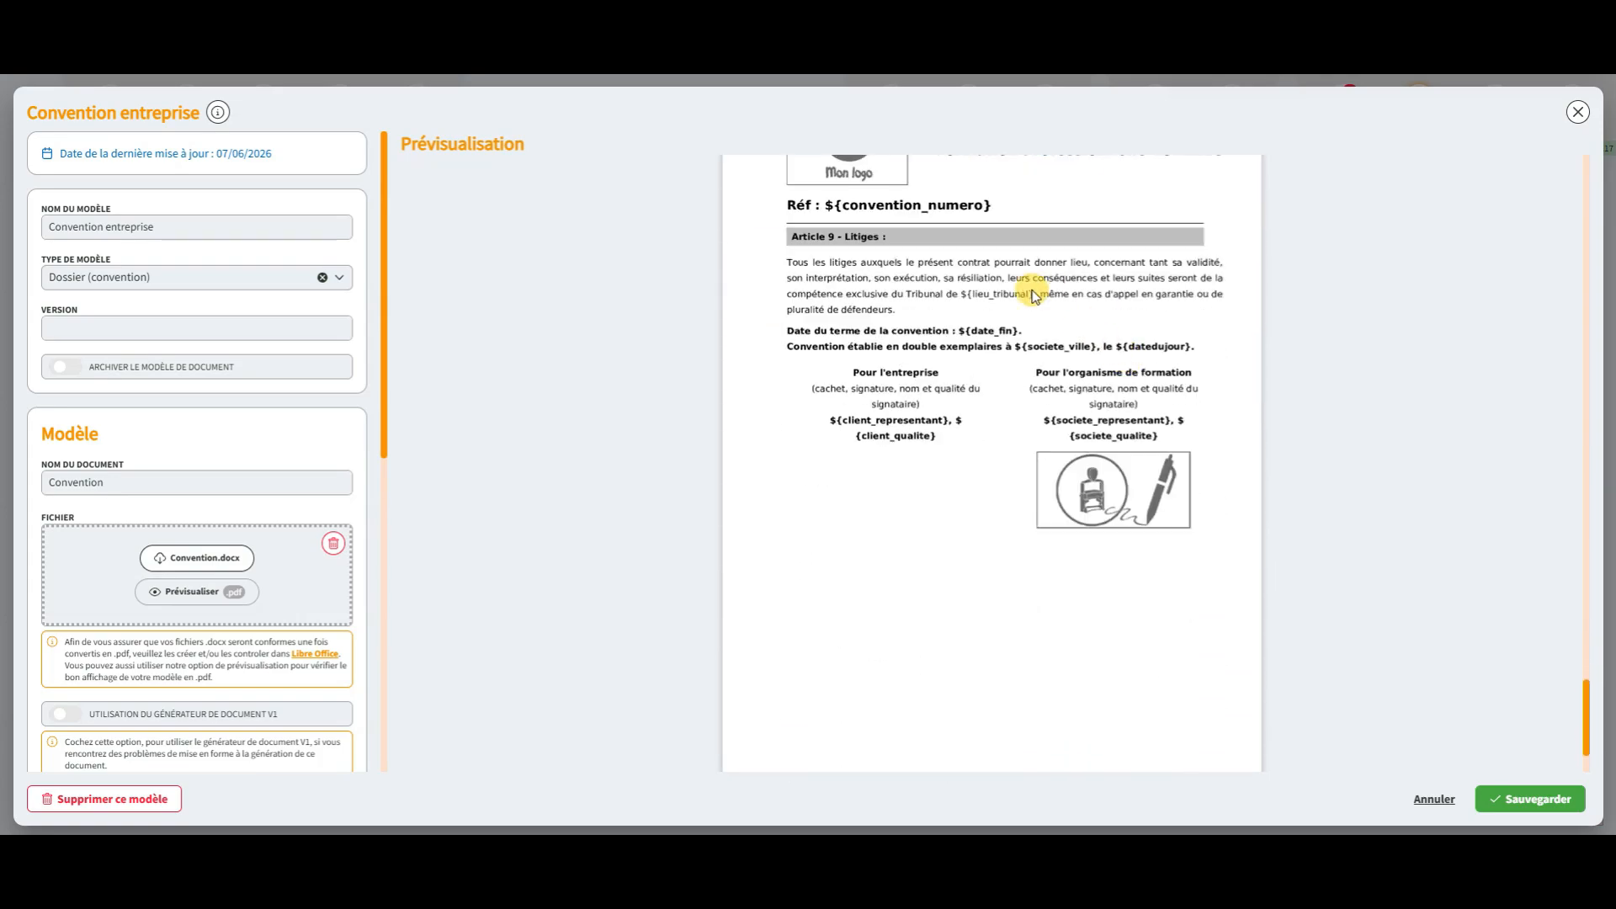
{"action": "scroll", "coordinate": [1025, 295], "scroll_direction": "up", "scroll_amount": 2}
{"action": "scroll", "coordinate": [1024, 295], "scroll_direction": "up", "scroll_amount": 1}
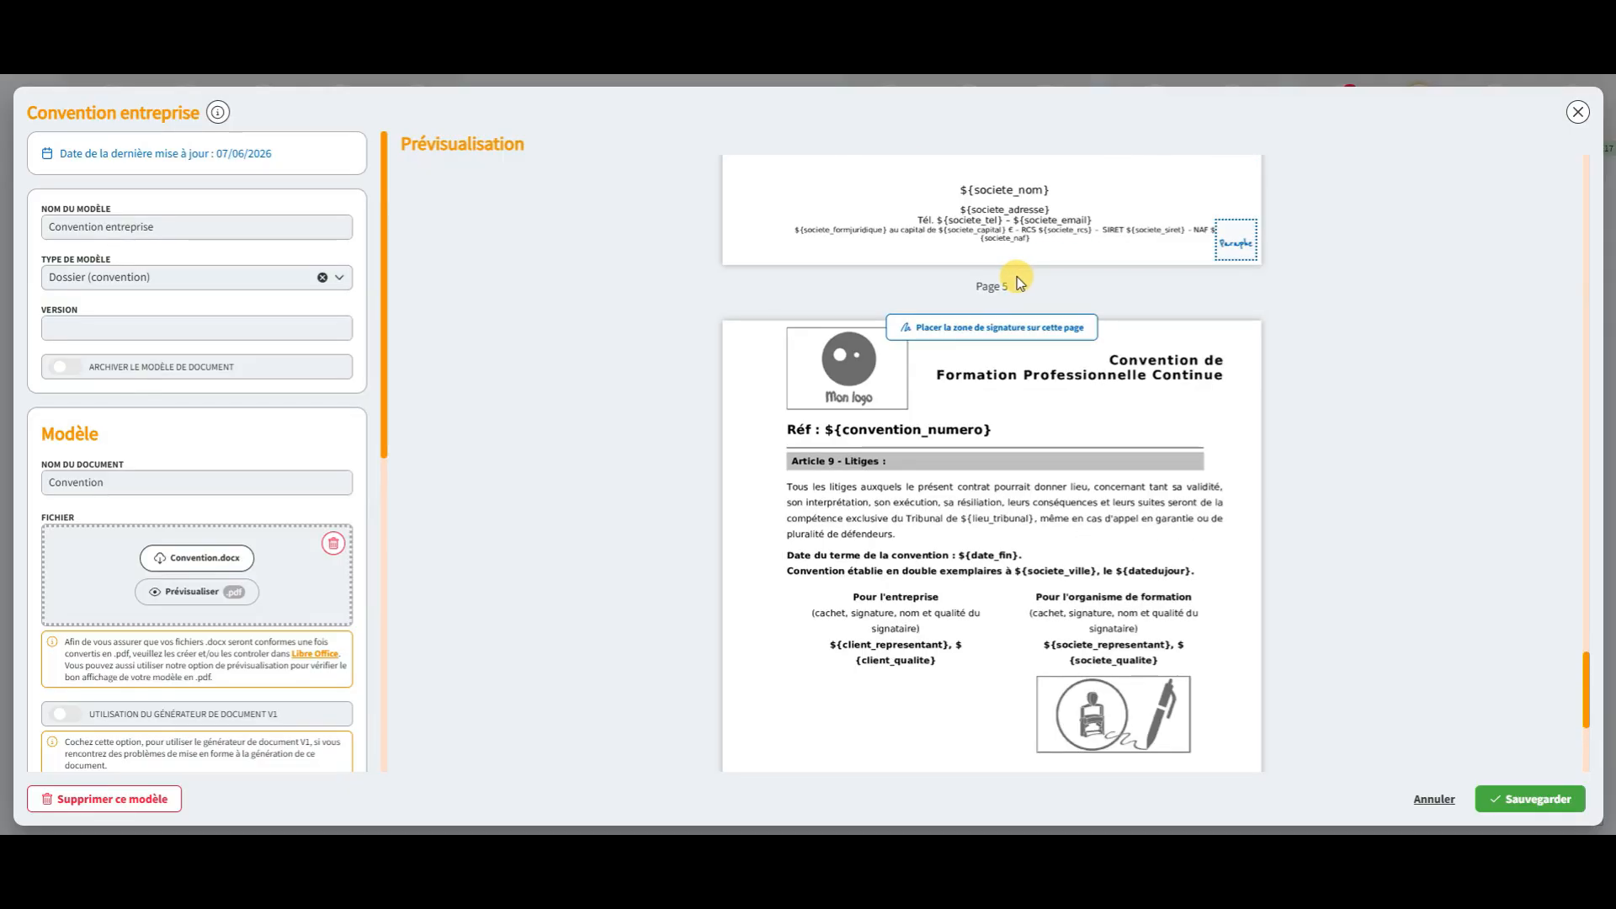
{"action": "left_click", "coordinate": [1001, 336]}
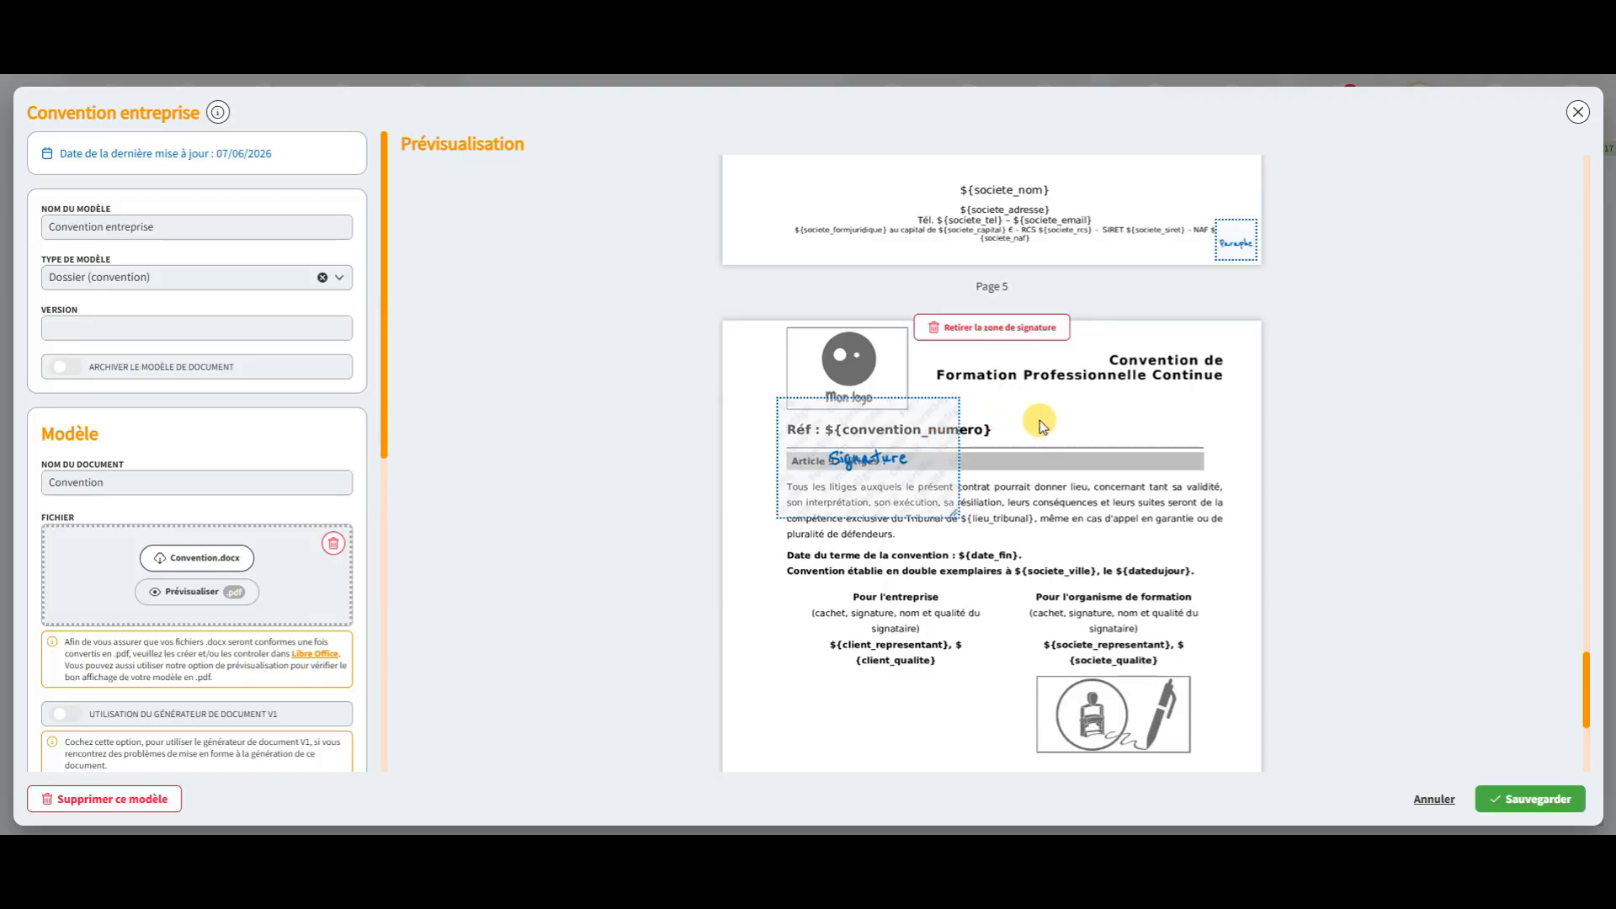
{"action": "scroll", "coordinate": [1011, 387], "scroll_direction": "down", "scroll_amount": 3}
{"action": "mouse_move", "coordinate": [919, 246]}
{"action": "left_mouse_down"}
{"action": "mouse_move", "coordinate": [904, 478]}
{"action": "mouse_move", "coordinate": [911, 528]}
{"action": "mouse_move", "coordinate": [957, 517]}
{"action": "left_mouse_up"}
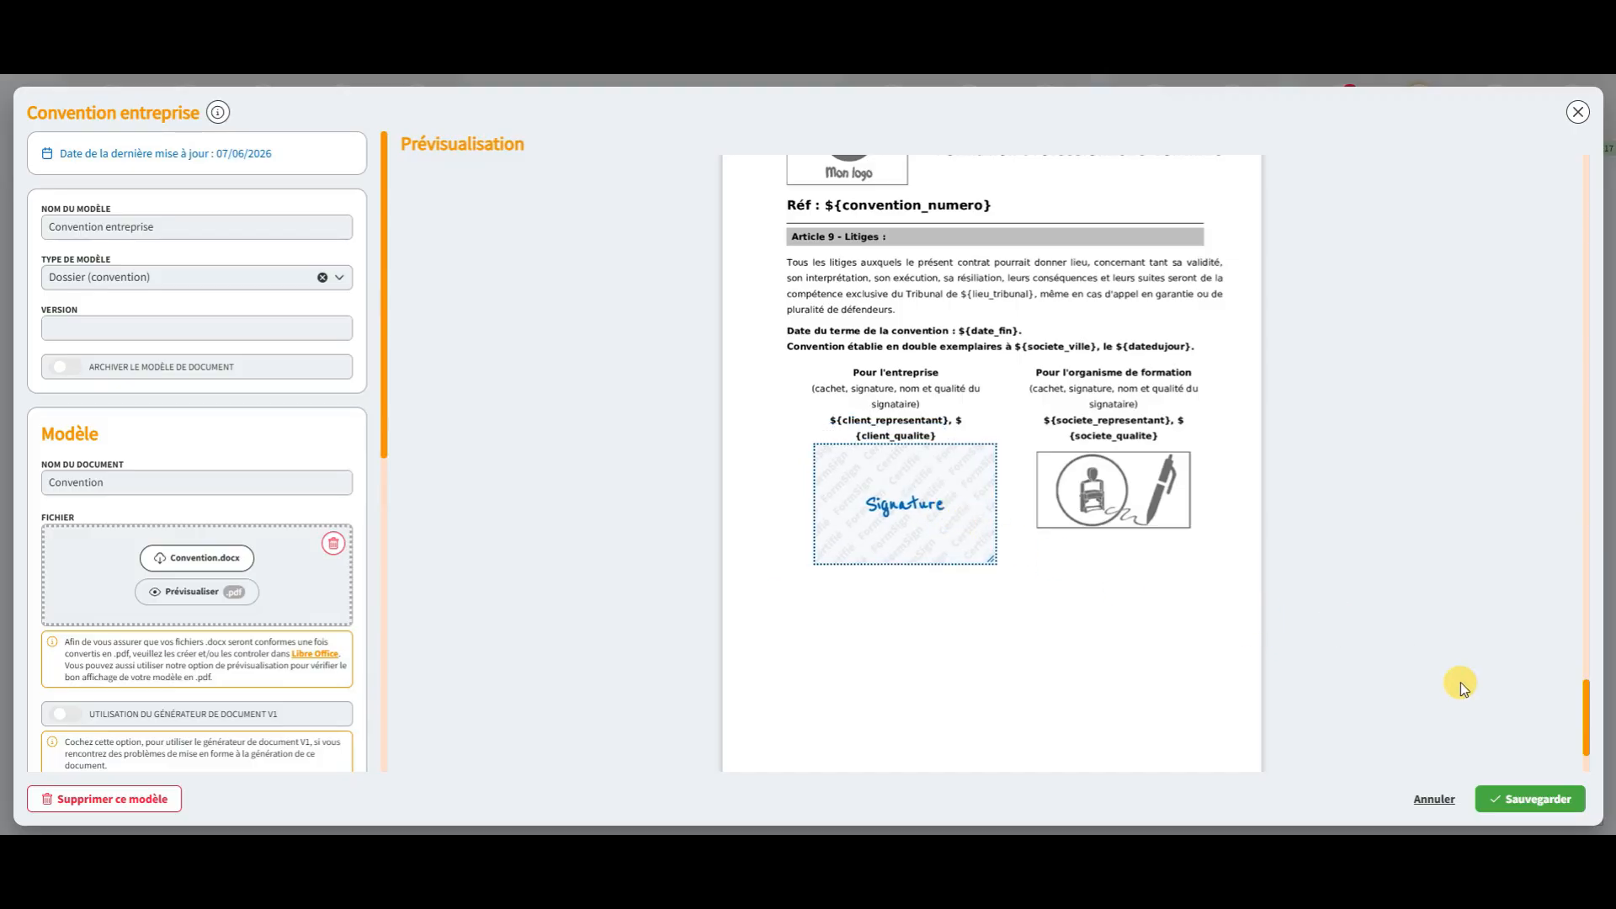
{"action": "left_click", "coordinate": [1538, 807]}
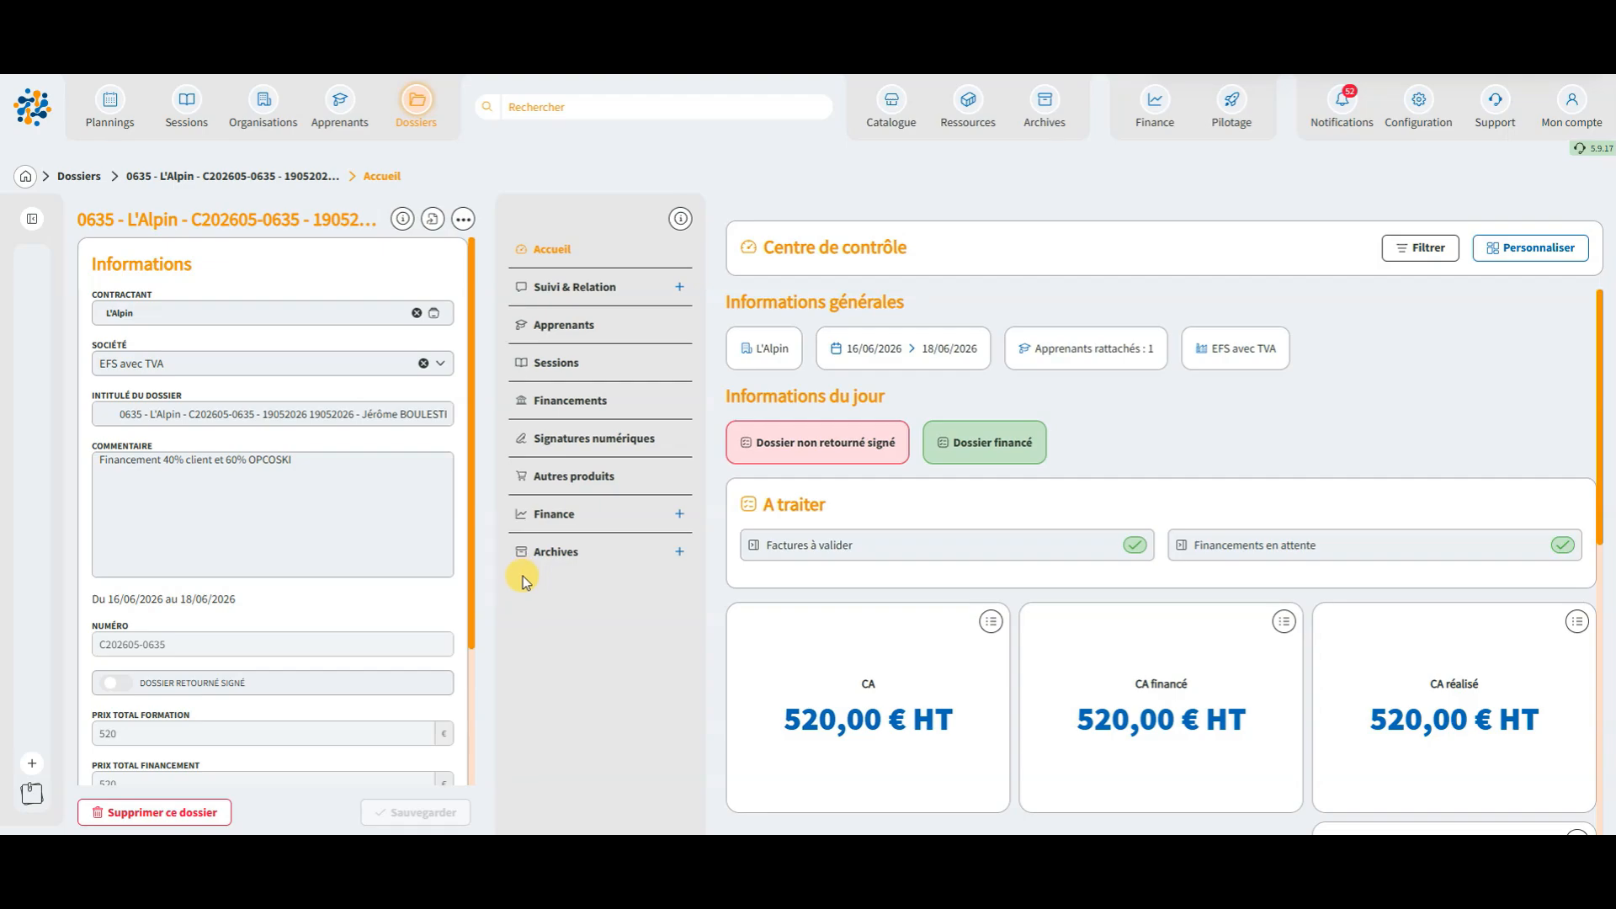
Step: Start document generation for the L'Alpin dossier and choose the "Convention entreprise" dossier template
{"action": "left_click", "coordinate": [463, 220]}
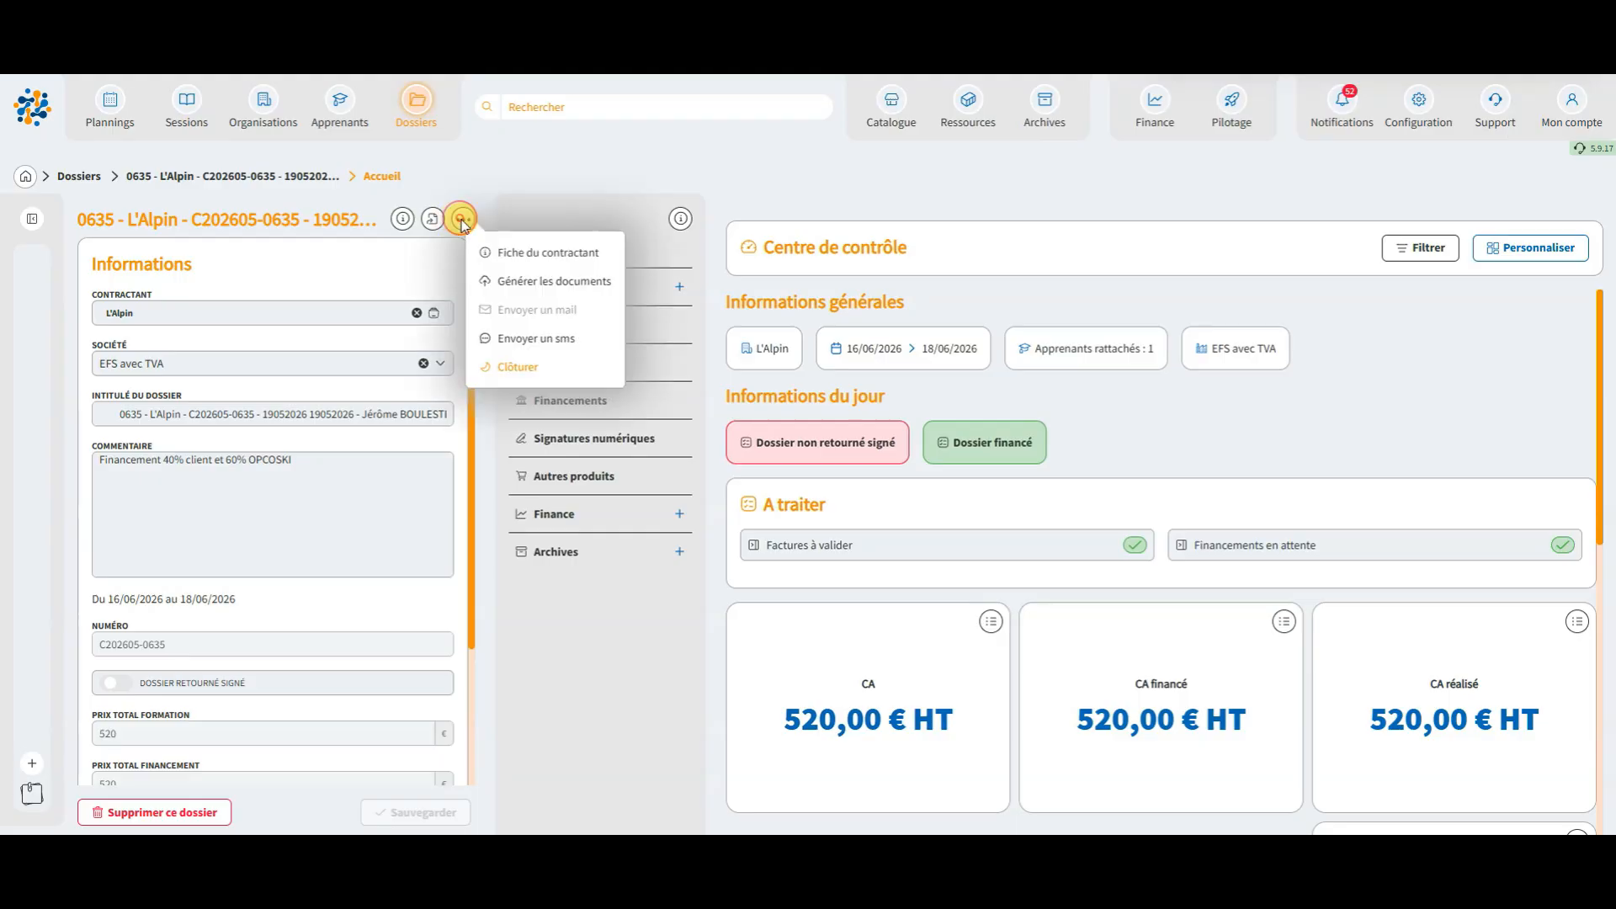
{"action": "left_click", "coordinate": [517, 283]}
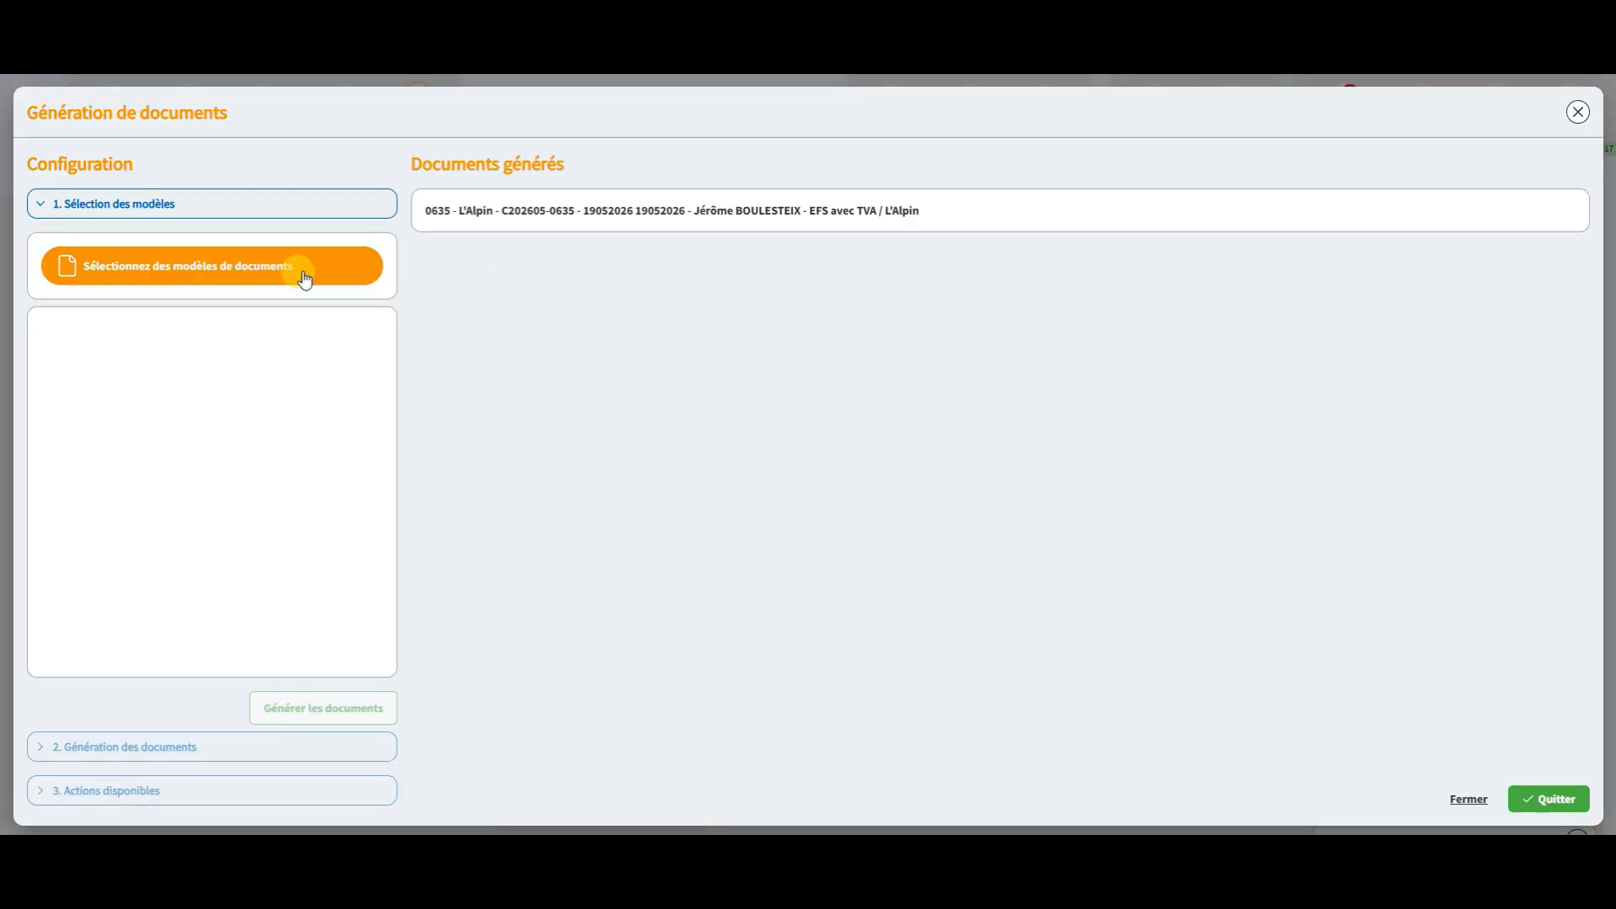
{"action": "left_click", "coordinate": [303, 271]}
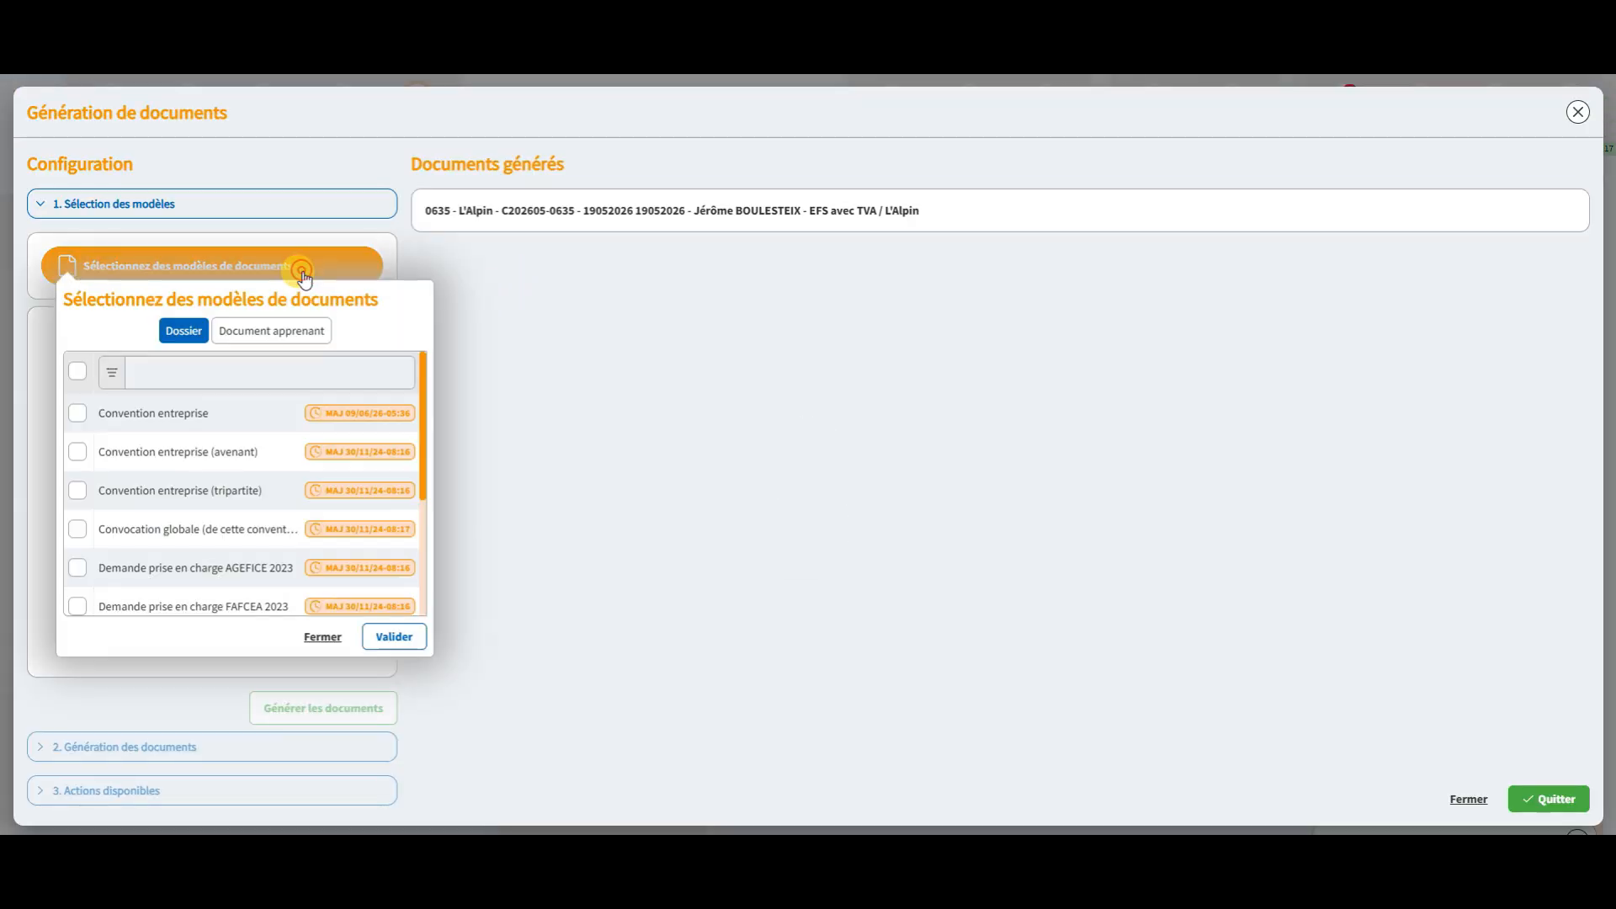
{"action": "left_click", "coordinate": [172, 419]}
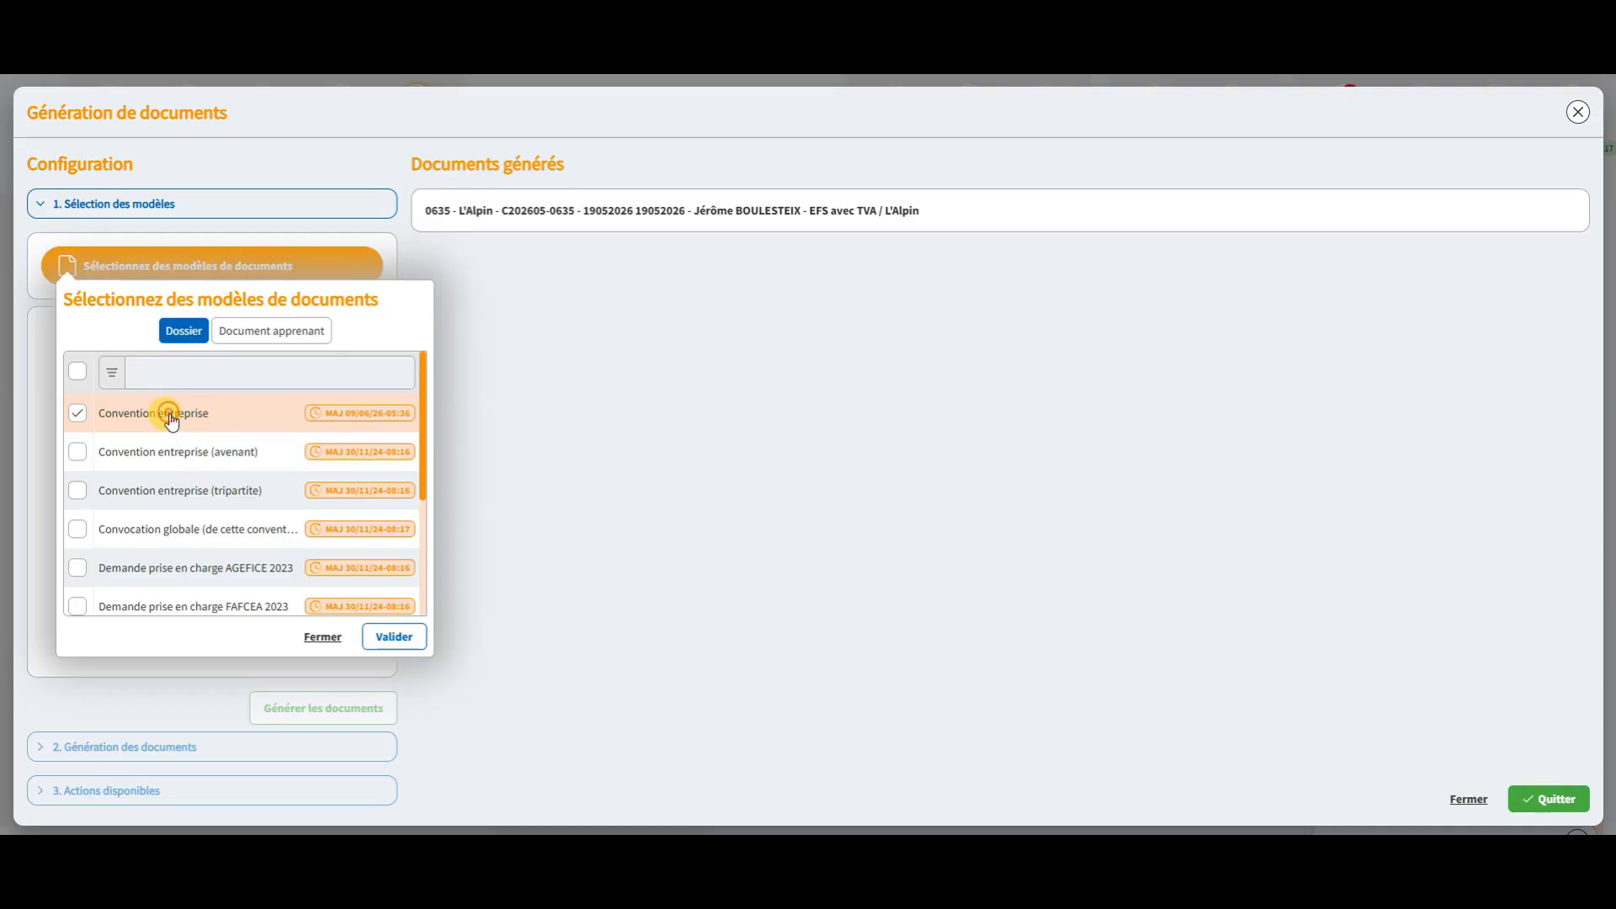
Step: Add the learner template "Convocation" by filtering for "conv", and generate the documents
{"action": "left_click", "coordinate": [261, 337]}
{"action": "left_click", "coordinate": [179, 368]}
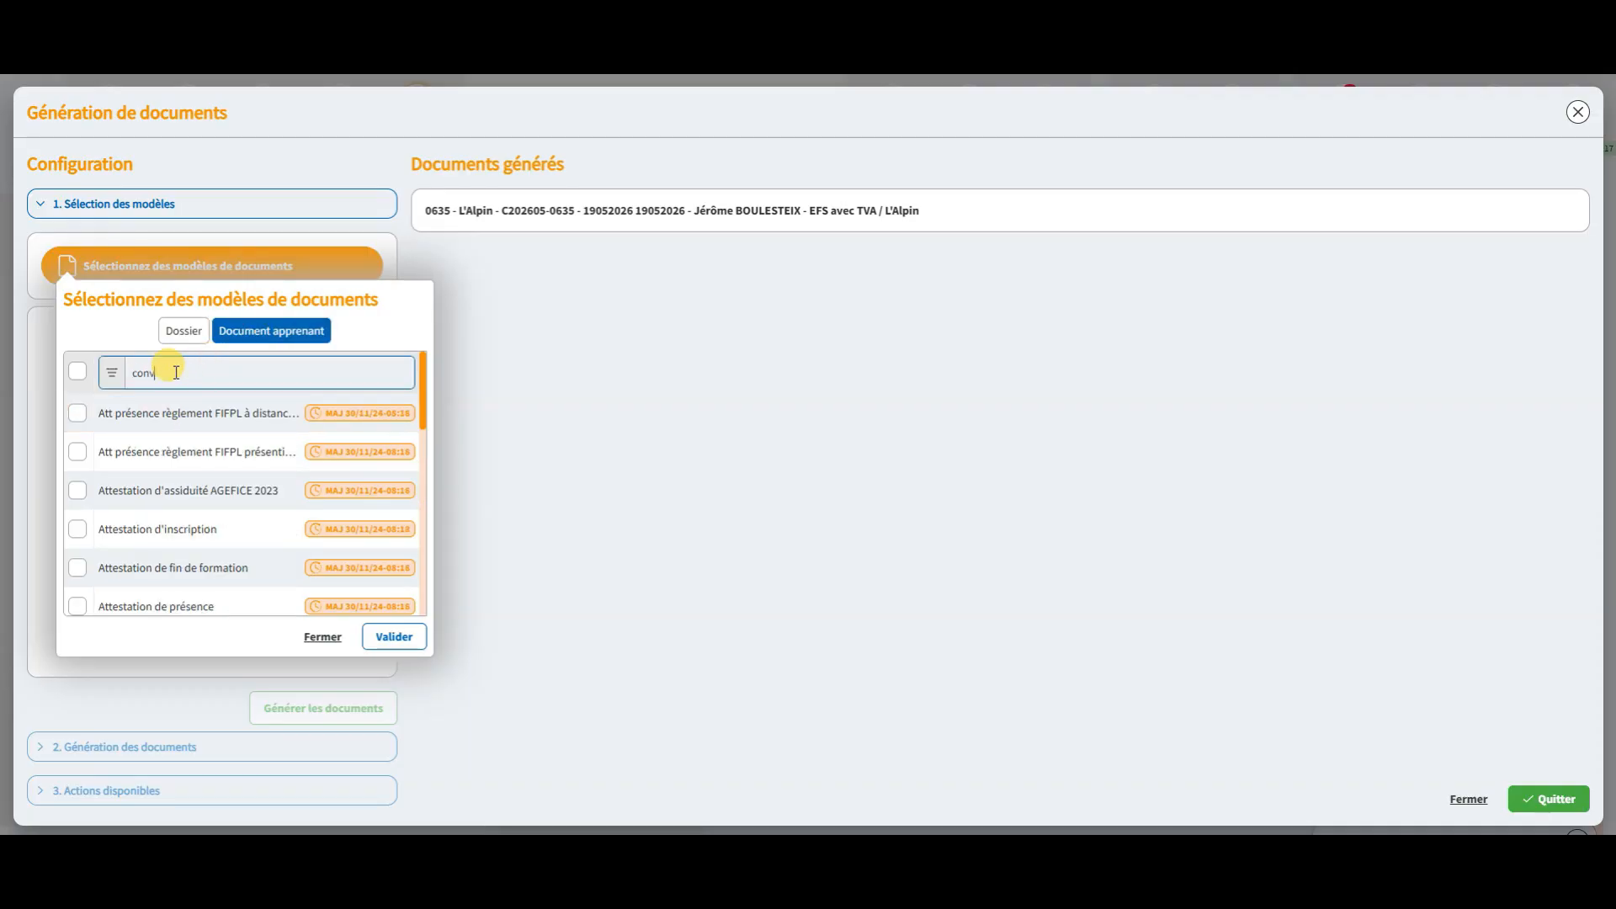
{"action": "type", "text": "conv"}
{"action": "left_click", "coordinate": [162, 412]}
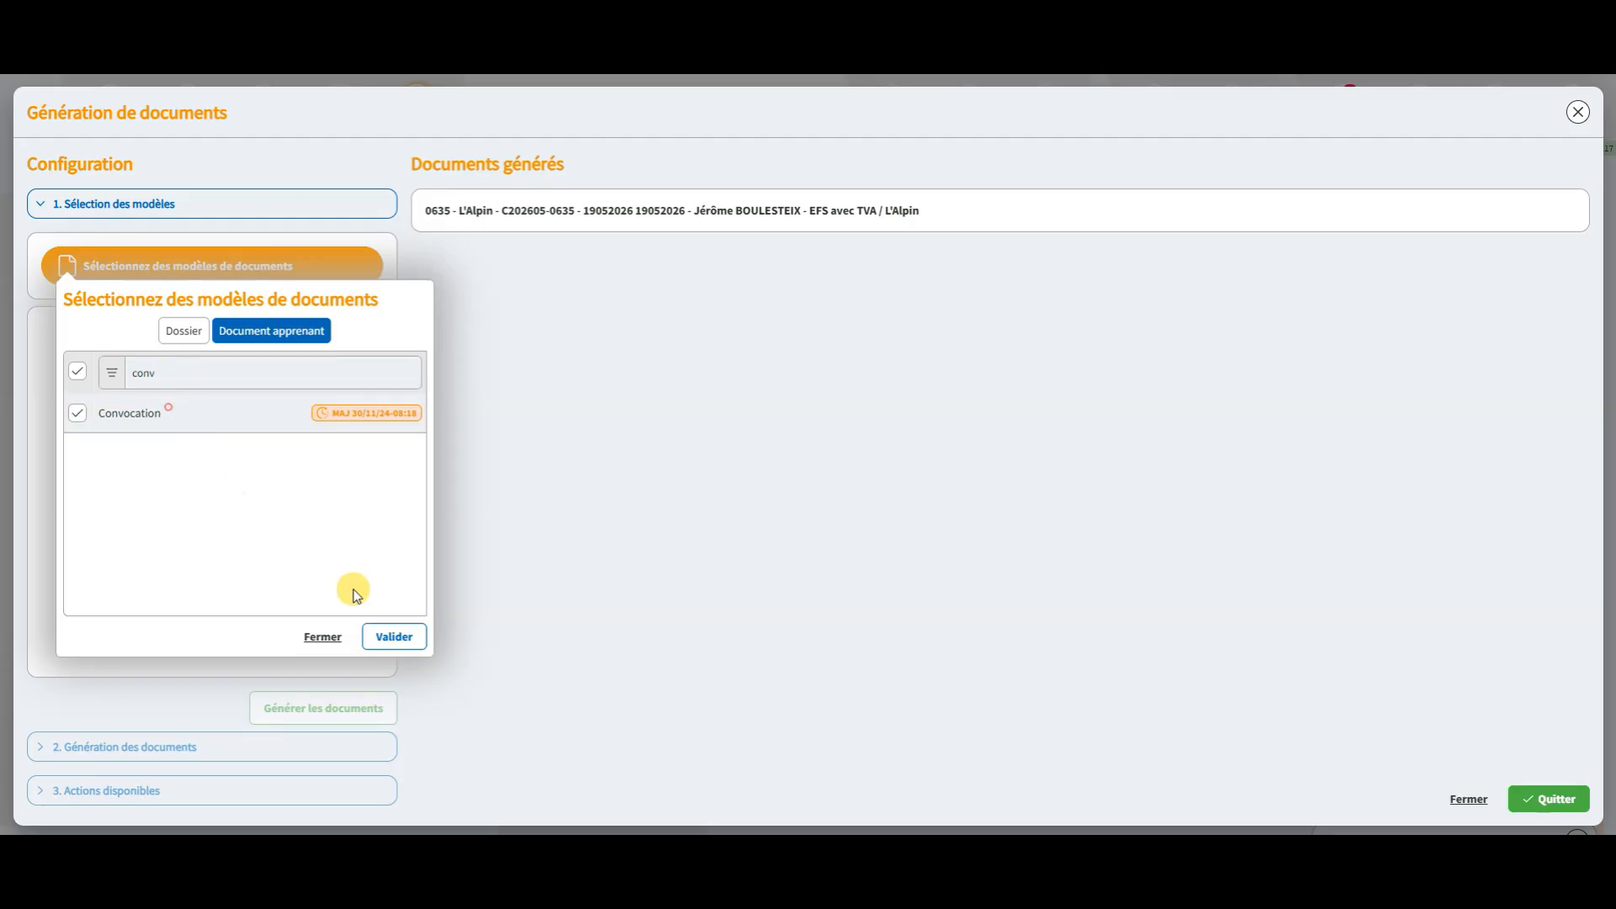
{"action": "left_click", "coordinate": [393, 646]}
{"action": "left_click", "coordinate": [334, 707]}
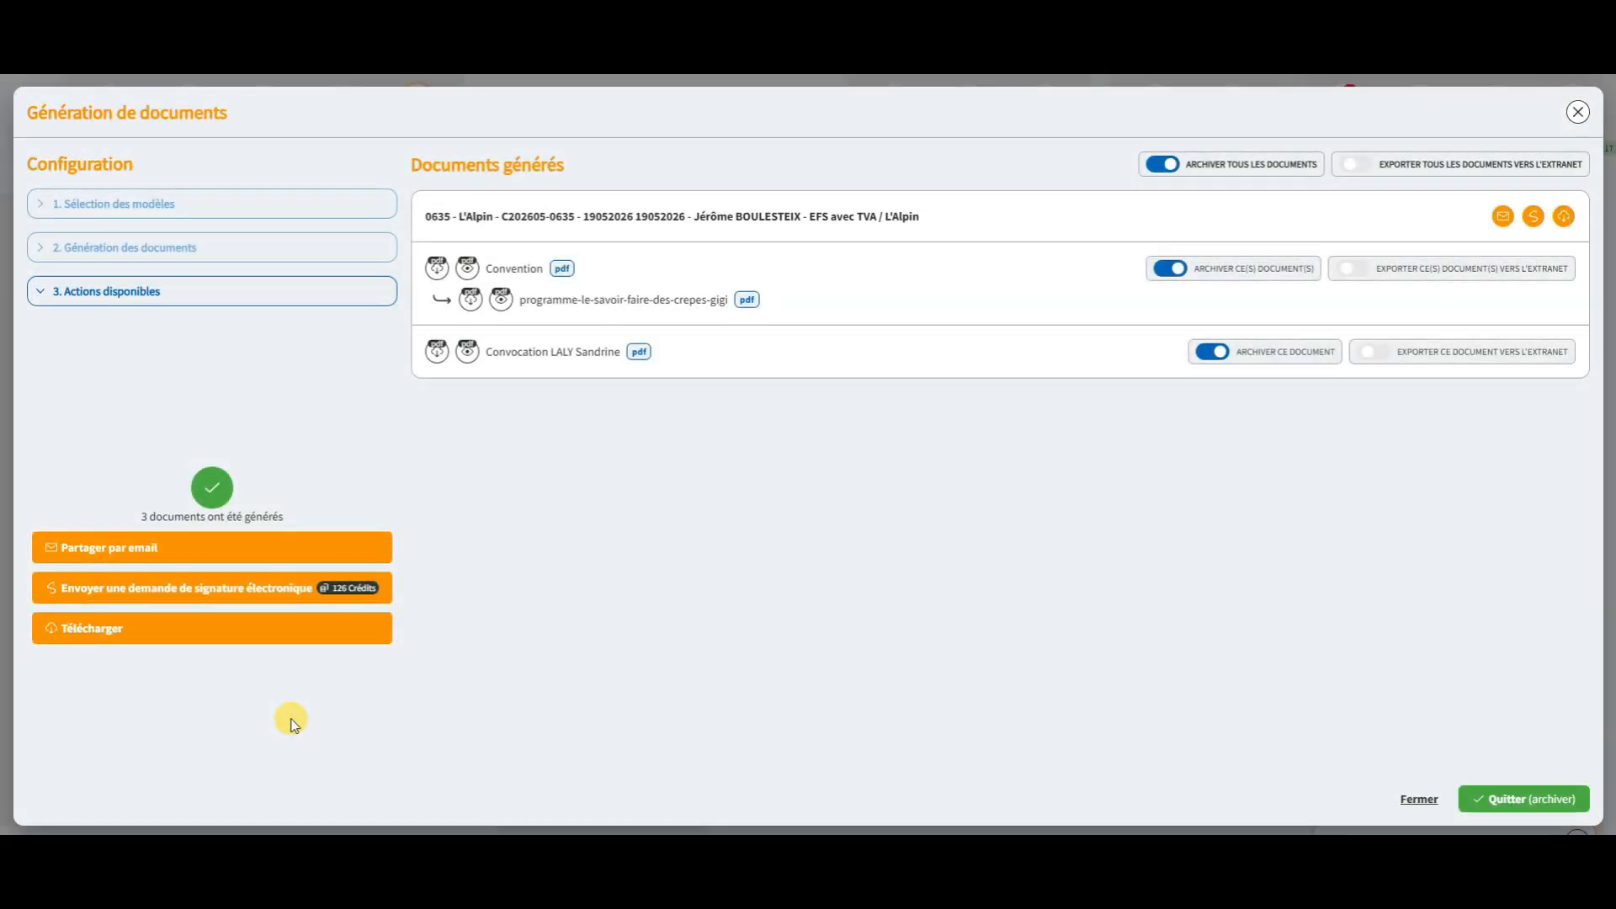
Step: Move the Convention's signature zone just below the company signatory's name on page 5 and send the electronic signature request for all generated documents
{"action": "left_click", "coordinate": [235, 596]}
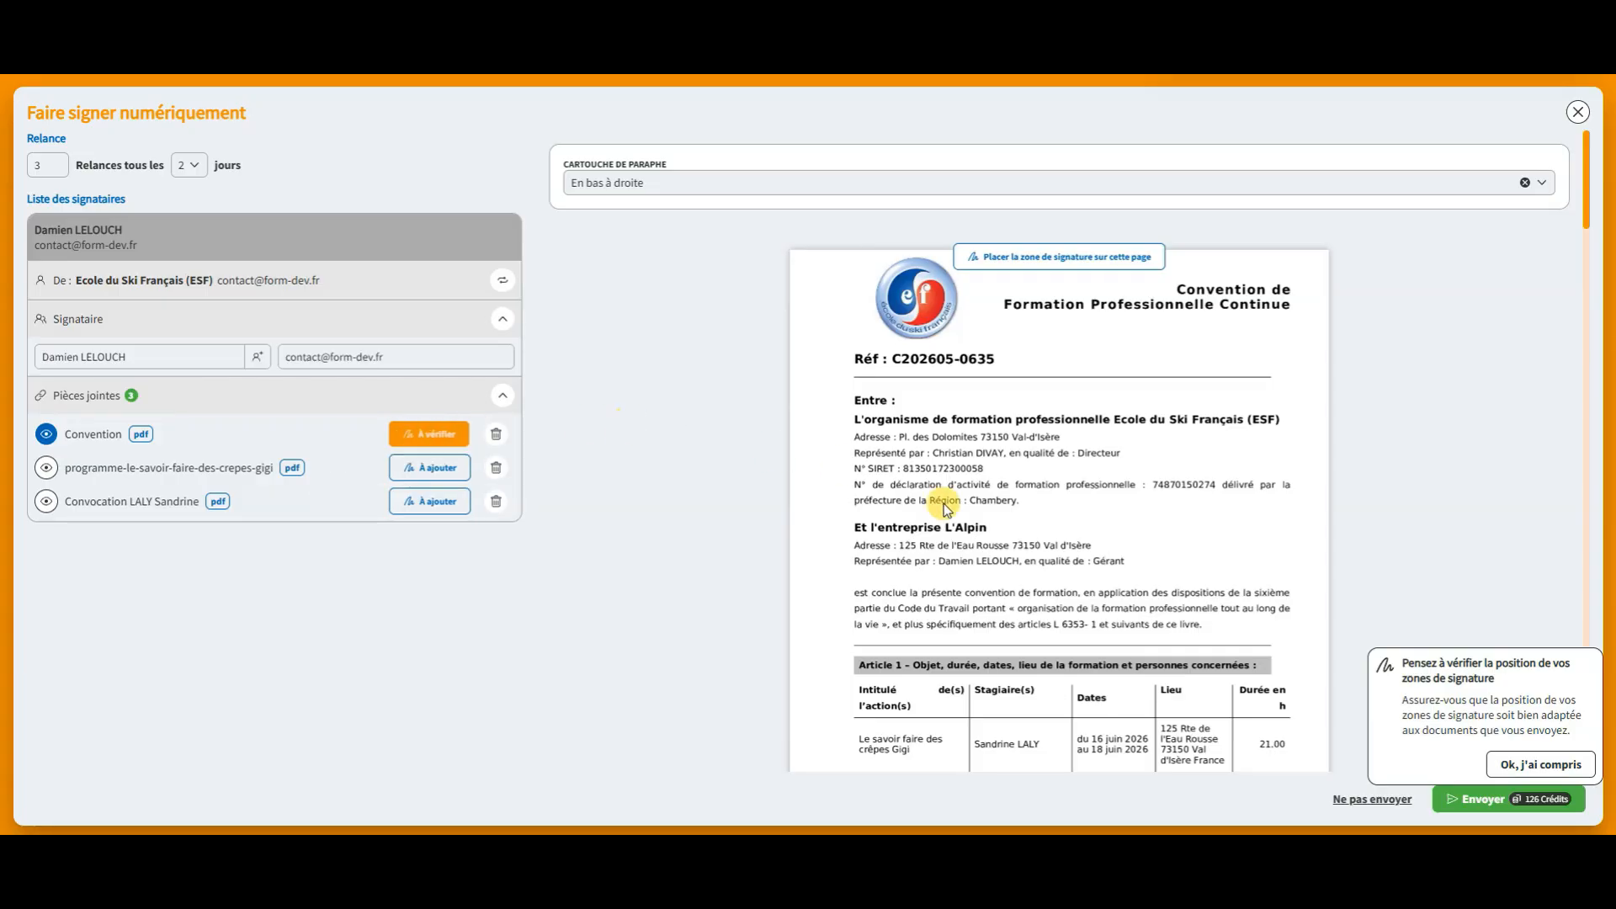
{"action": "left_click", "coordinate": [1525, 765]}
{"action": "scroll", "coordinate": [1090, 509], "scroll_direction": "down", "scroll_amount": 12}
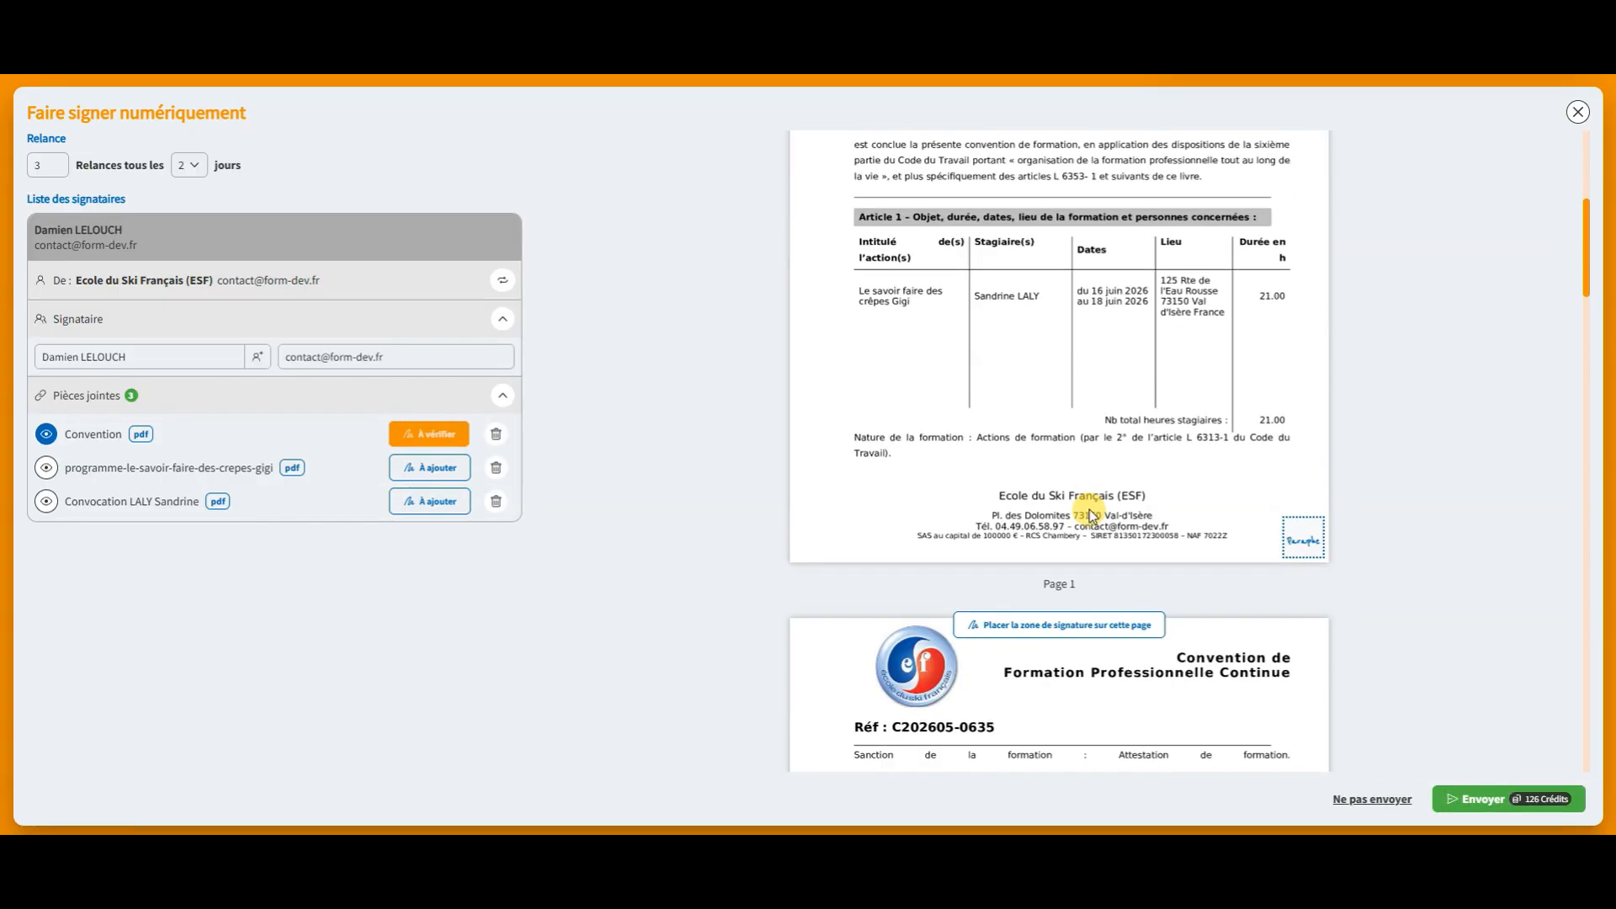
{"action": "scroll", "coordinate": [1089, 507], "scroll_direction": "down", "scroll_amount": 10}
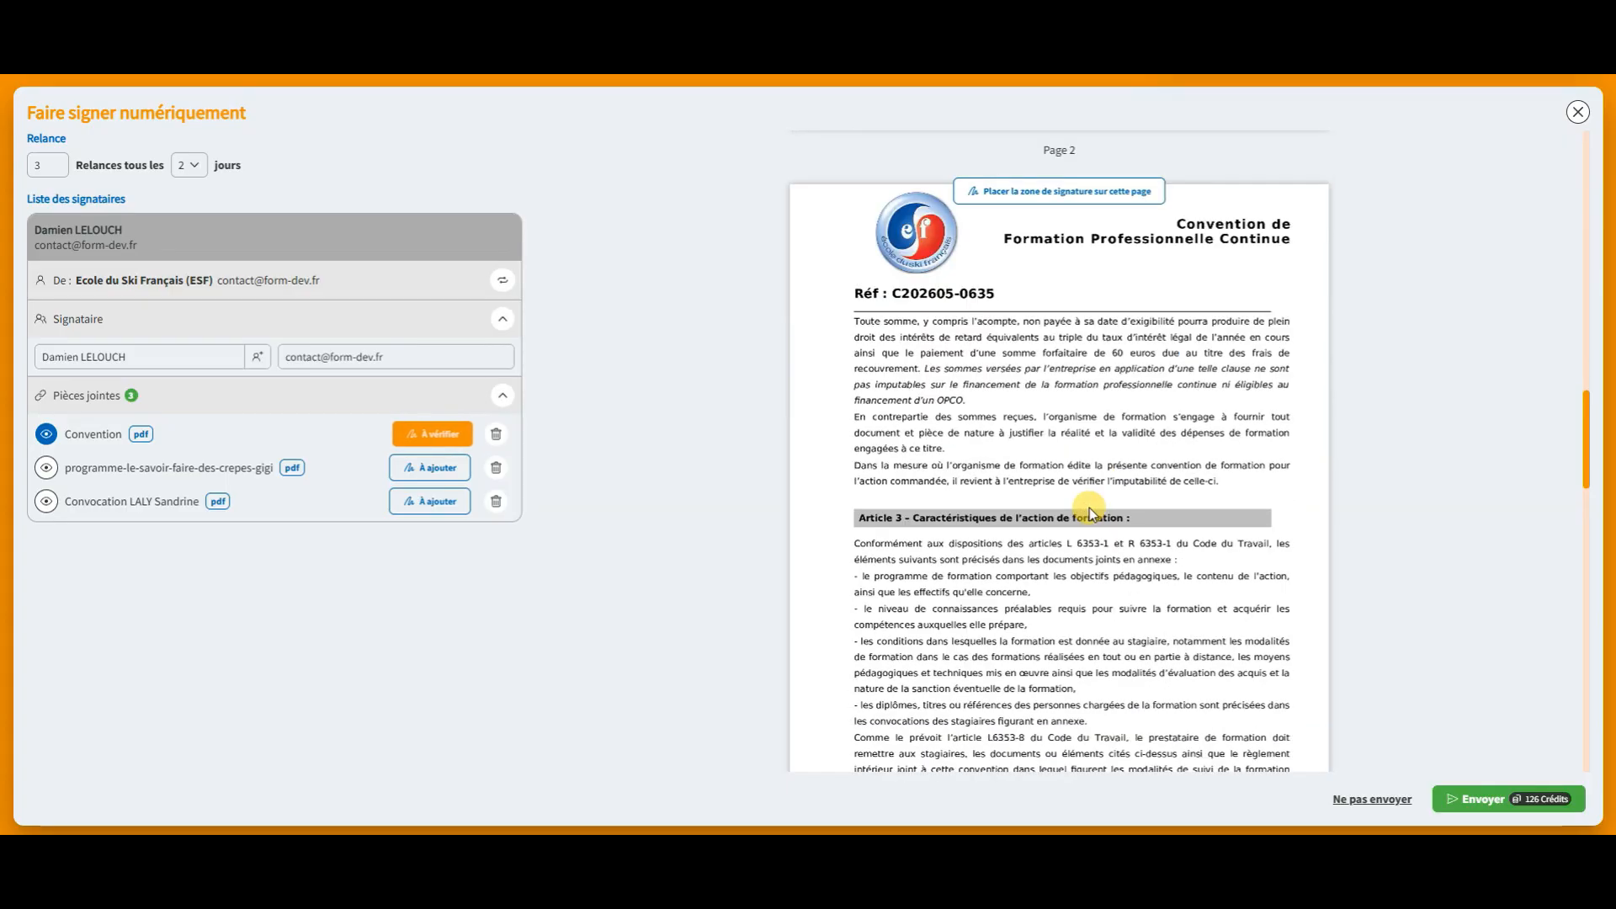
{"action": "scroll", "coordinate": [1089, 508], "scroll_direction": "down", "scroll_amount": 10}
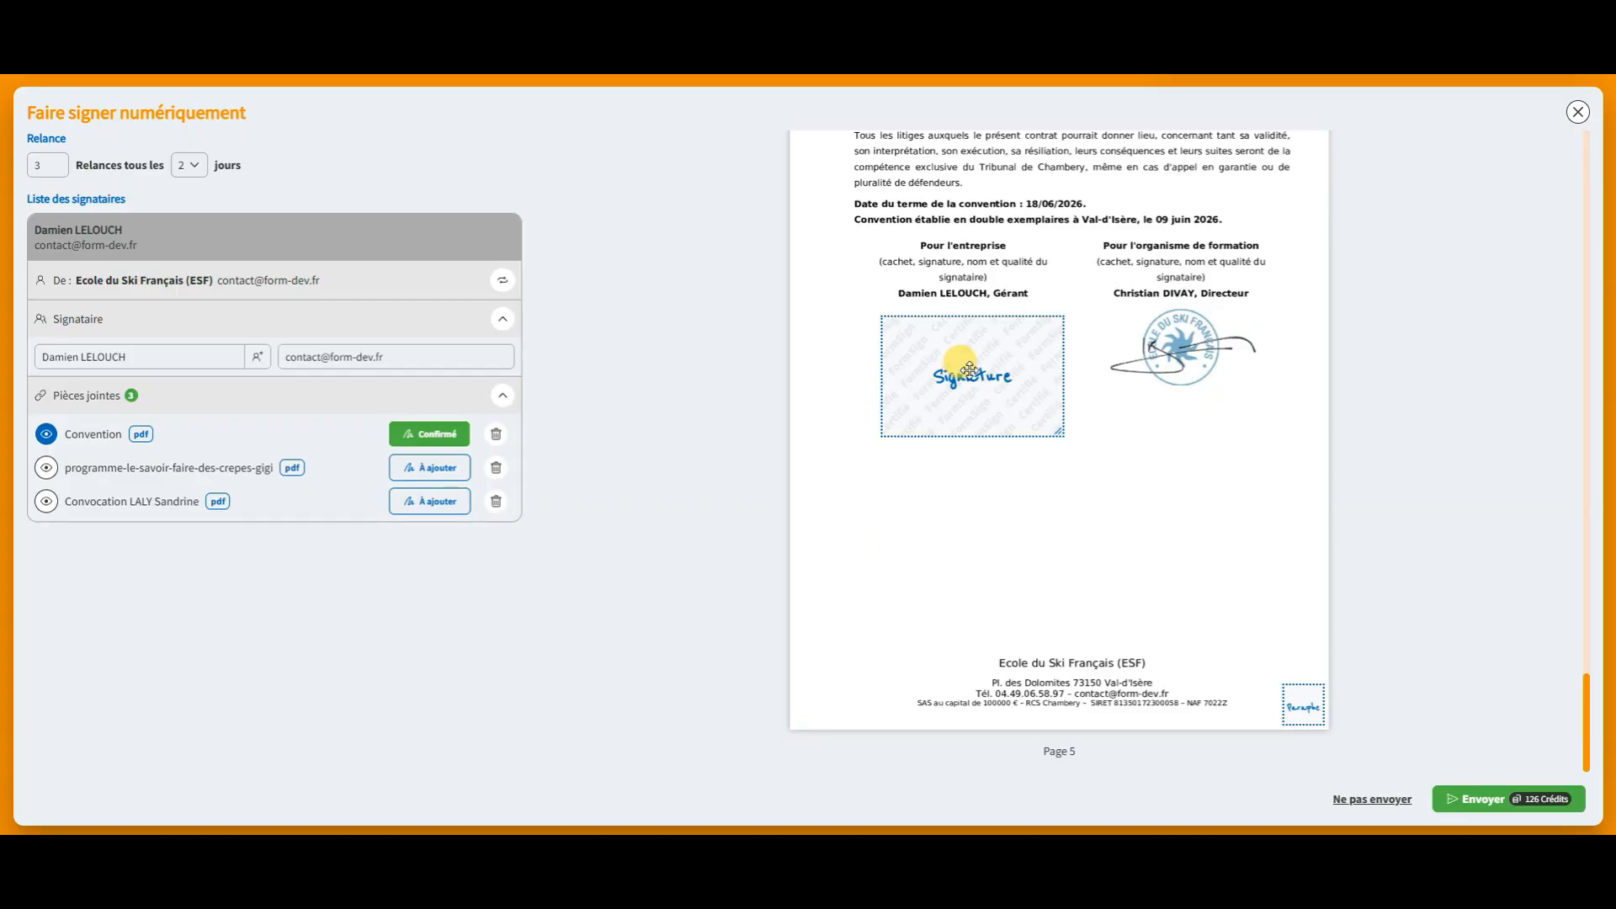
{"action": "left_click_drag", "start_coordinate": [978, 362], "coordinate": [973, 344]}
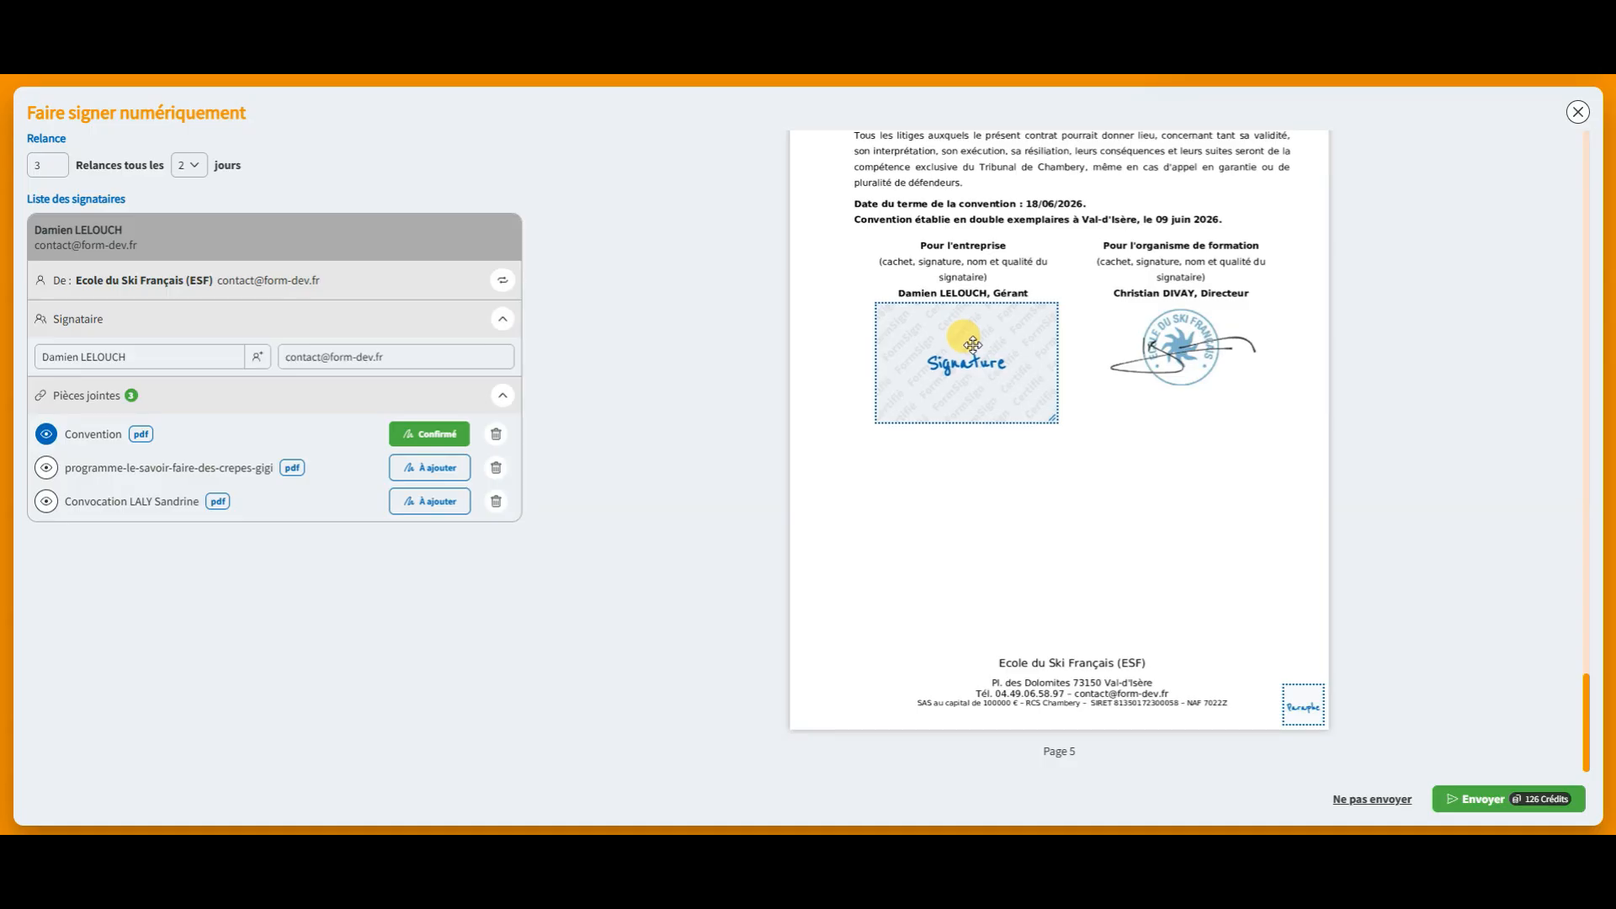
{"action": "left_click_drag", "start_coordinate": [973, 344], "coordinate": [972, 344]}
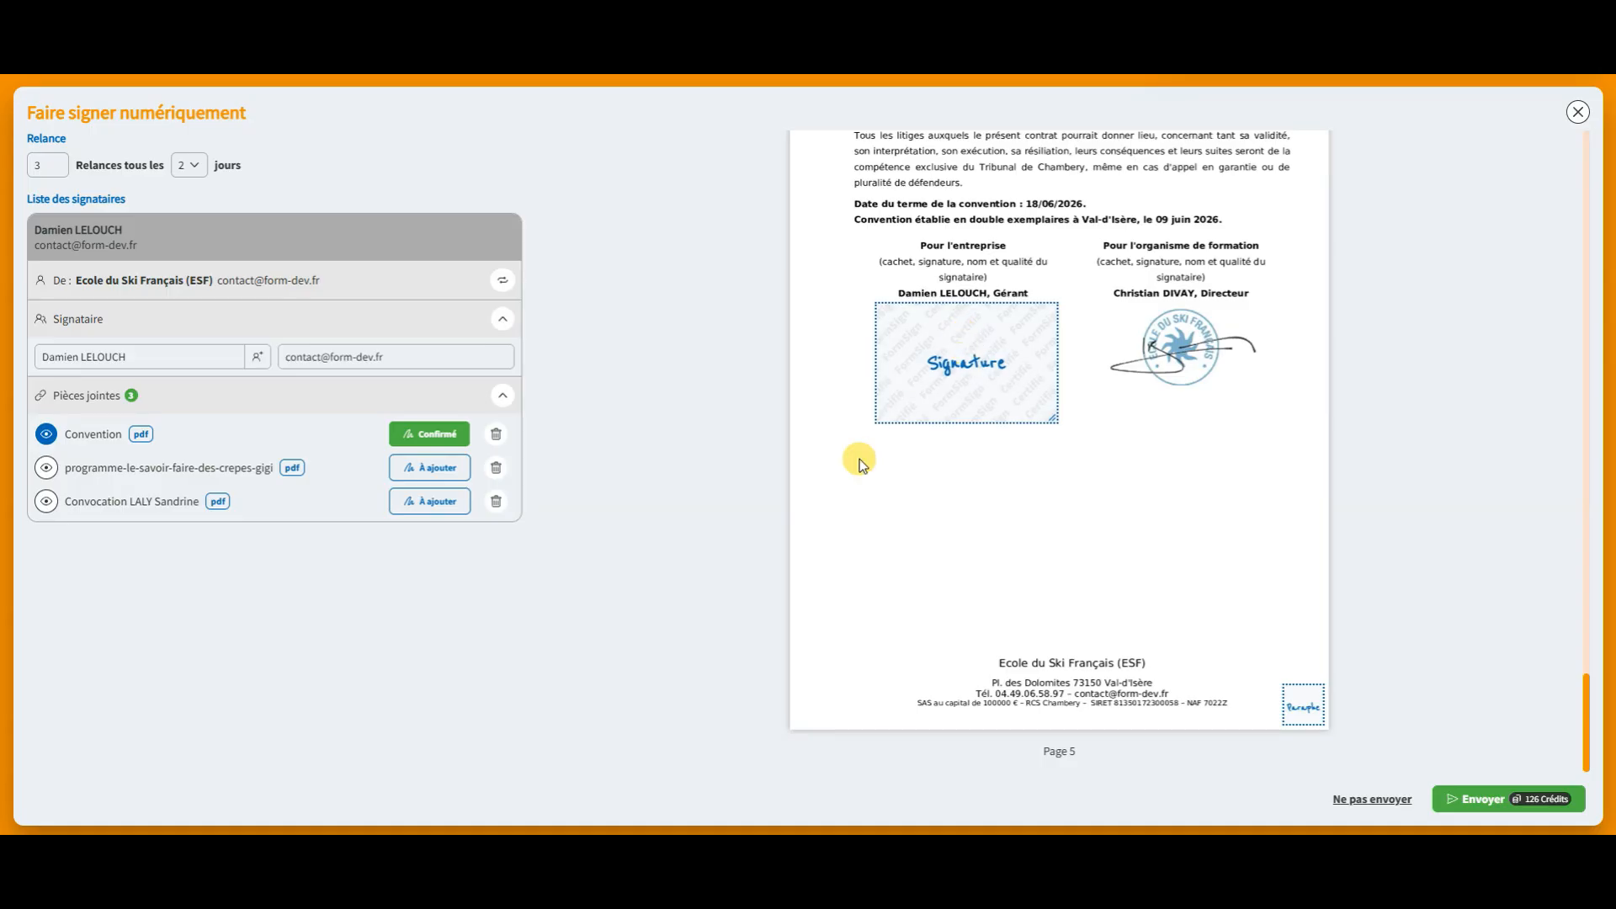
{"action": "left_click", "coordinate": [435, 473]}
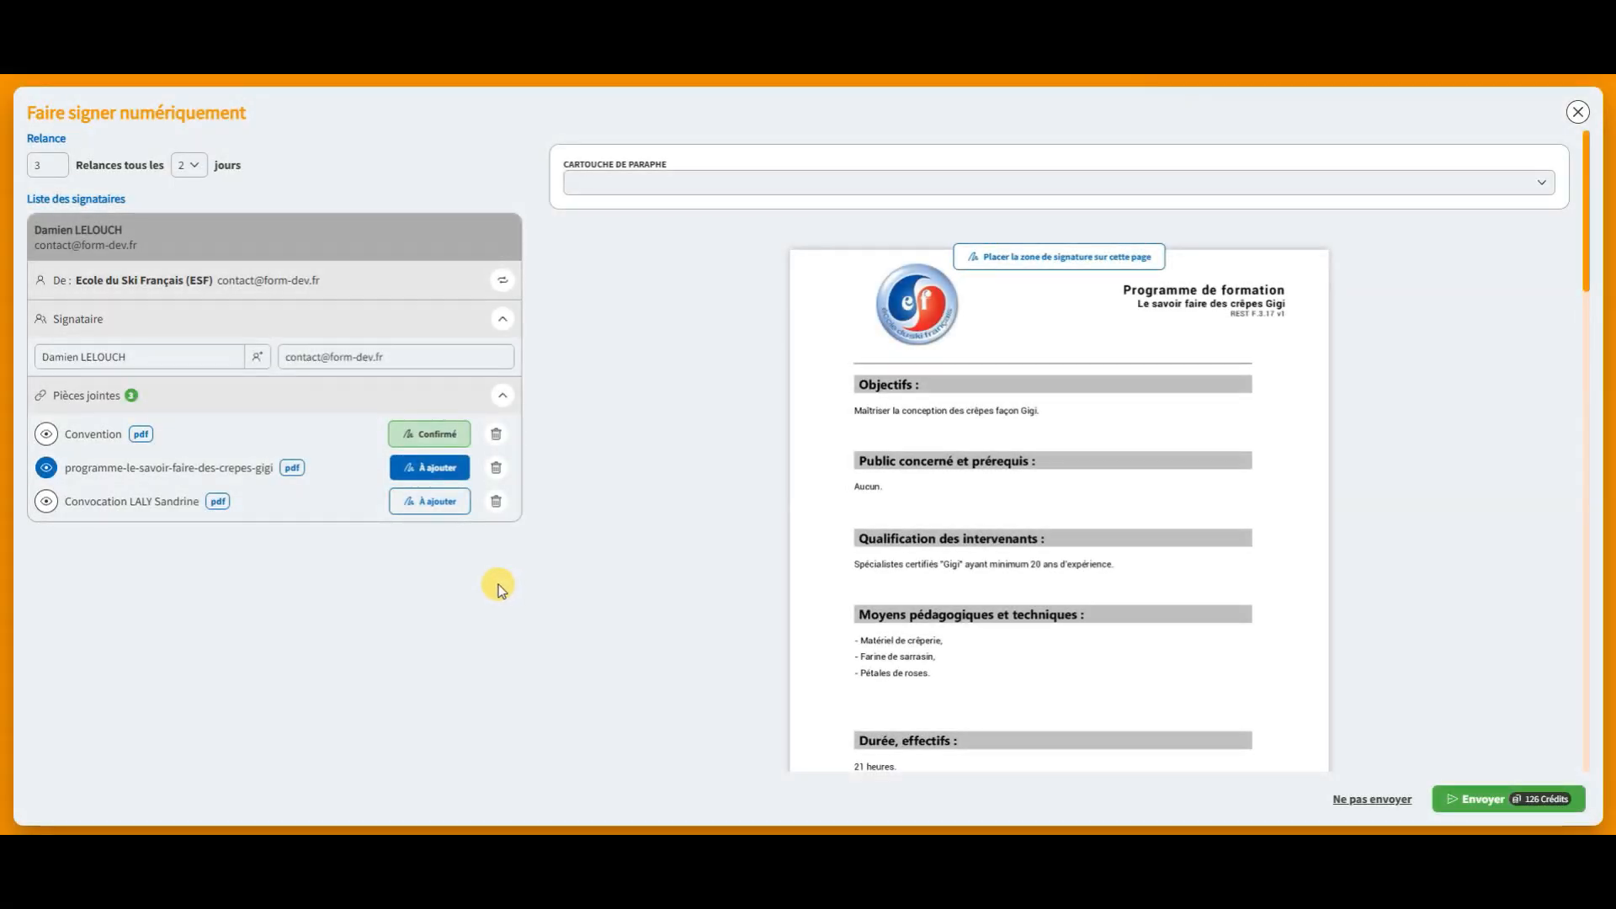
{"action": "left_click", "coordinate": [1479, 808]}
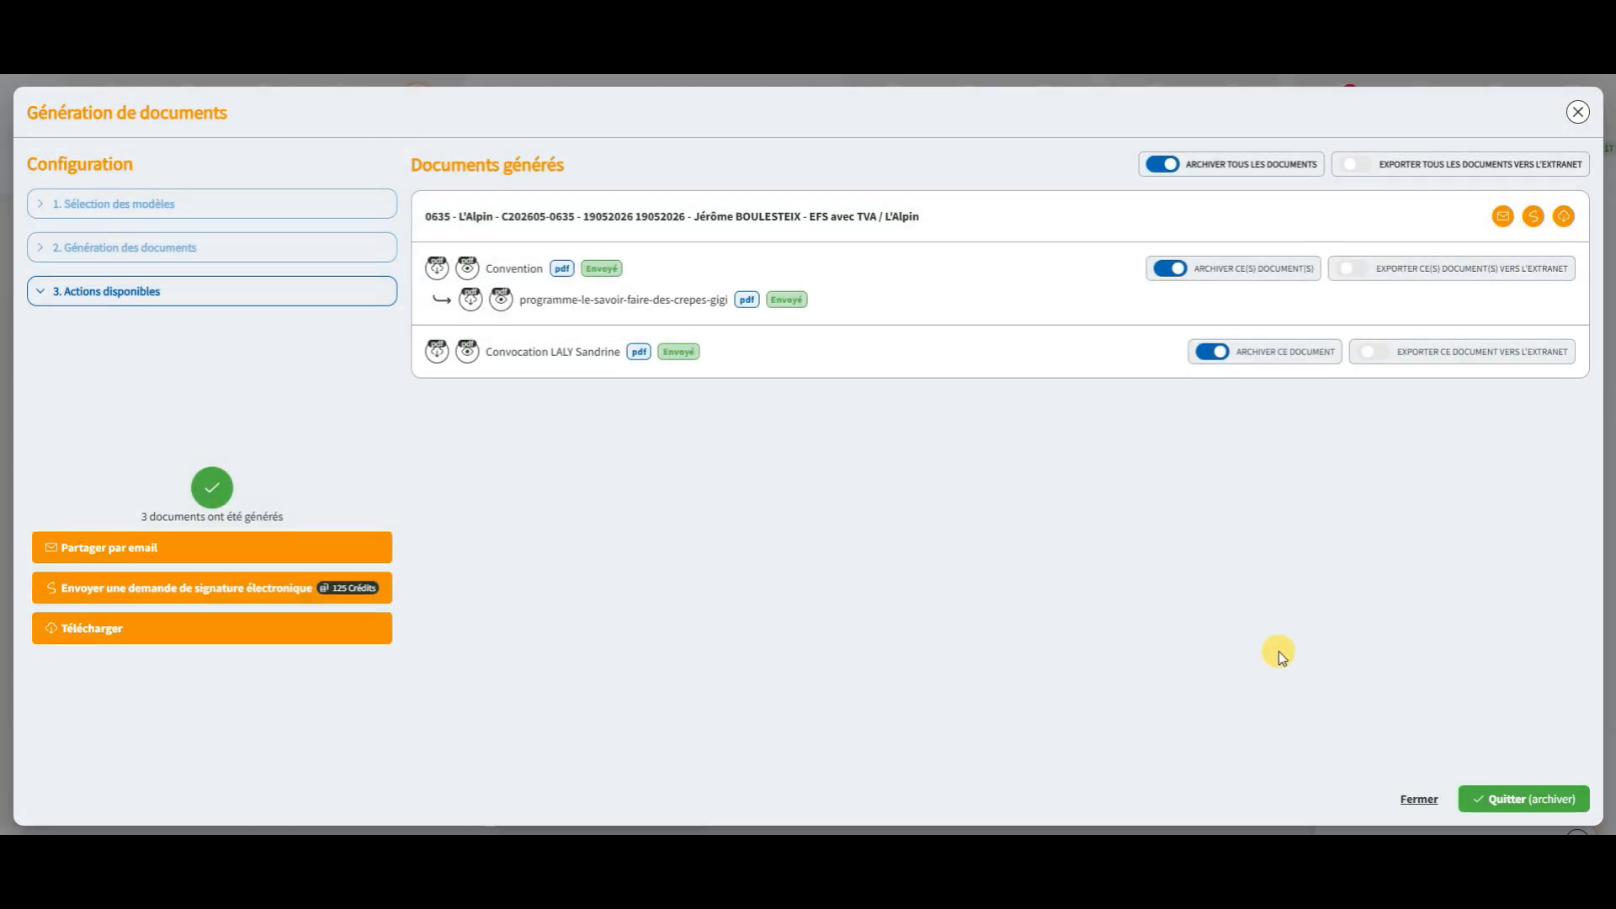
Step: Exit document generation with archiving and open the dossier's digital signatures
{"action": "left_click", "coordinate": [1487, 791]}
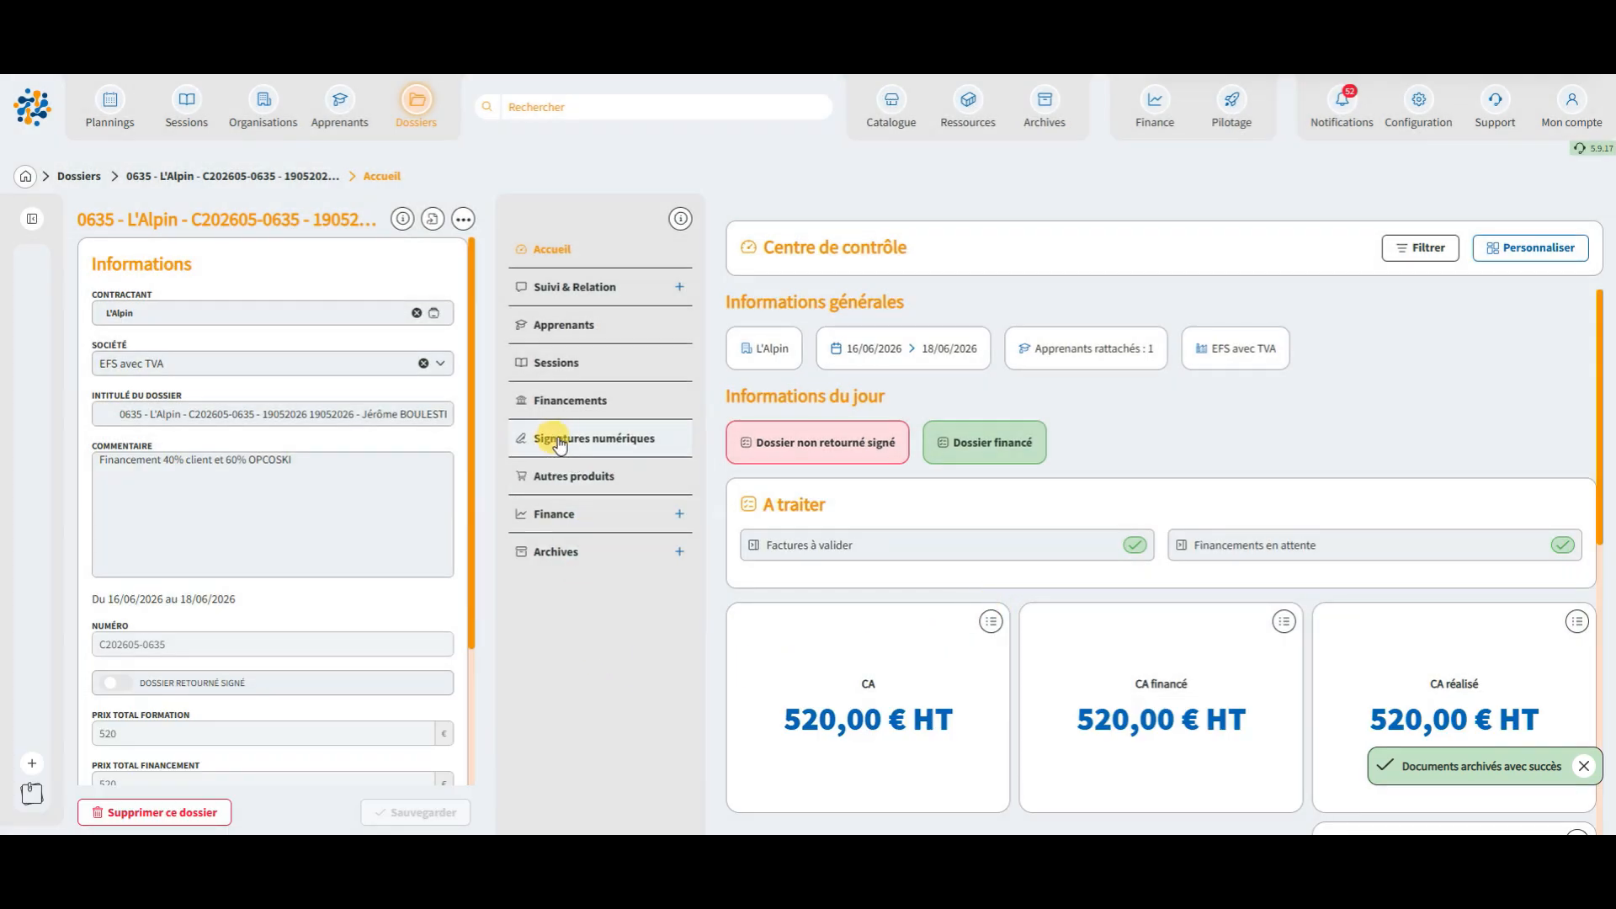
{"action": "left_click", "coordinate": [605, 436]}
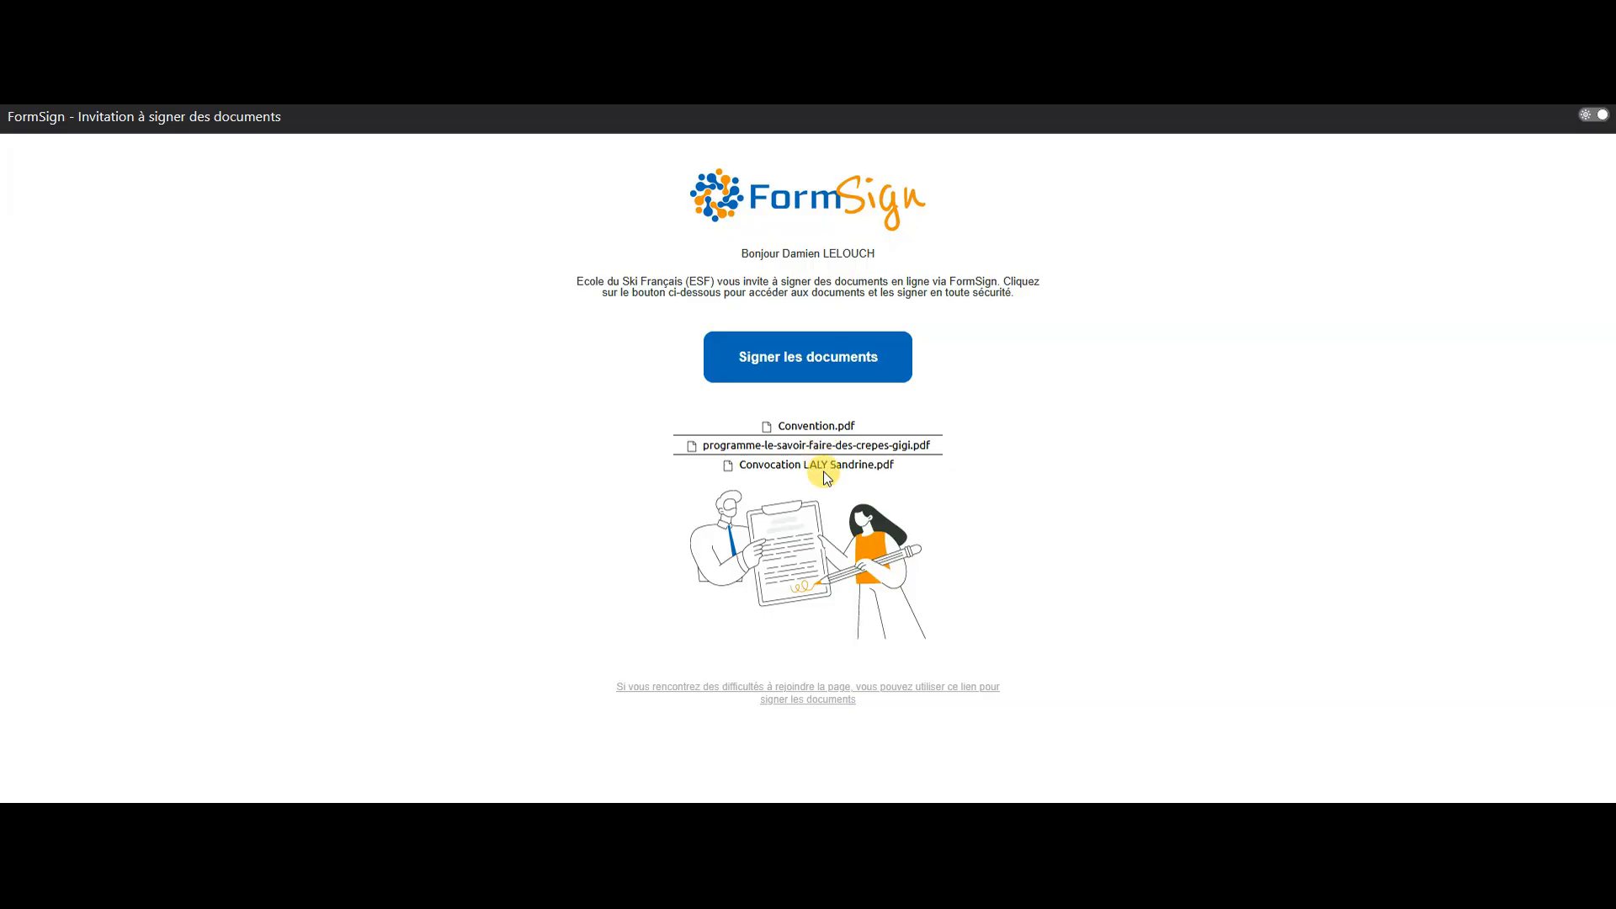
Step: Open the documents from the signing invitation and read through the Convention, programme and Convocation to the very end
{"action": "left_click", "coordinate": [811, 360]}
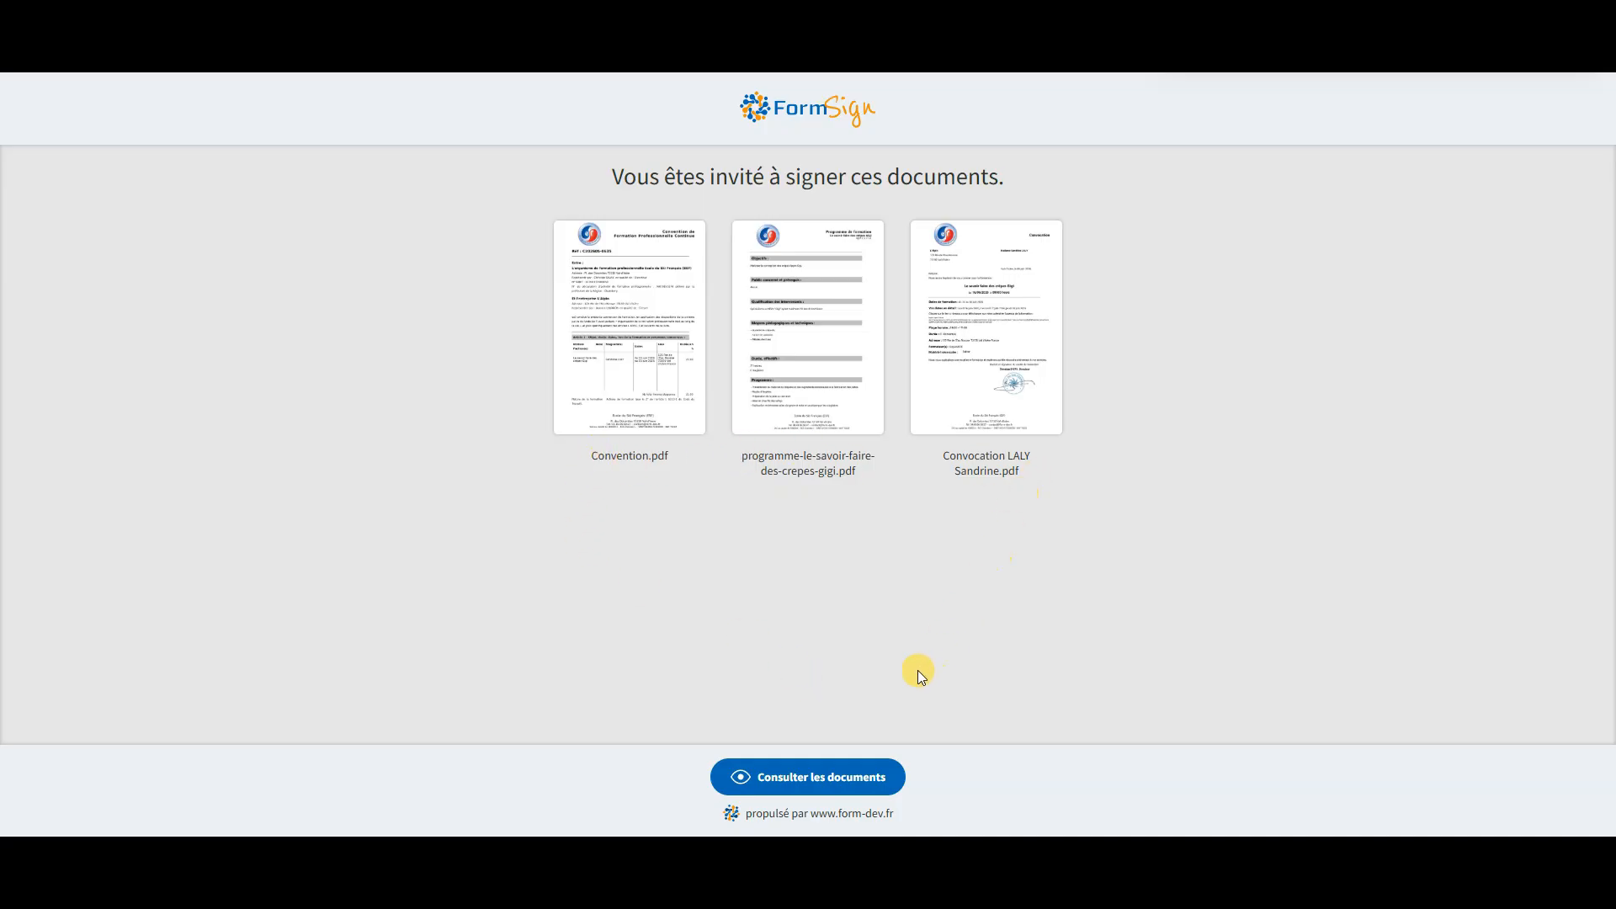
{"action": "left_click", "coordinate": [800, 785]}
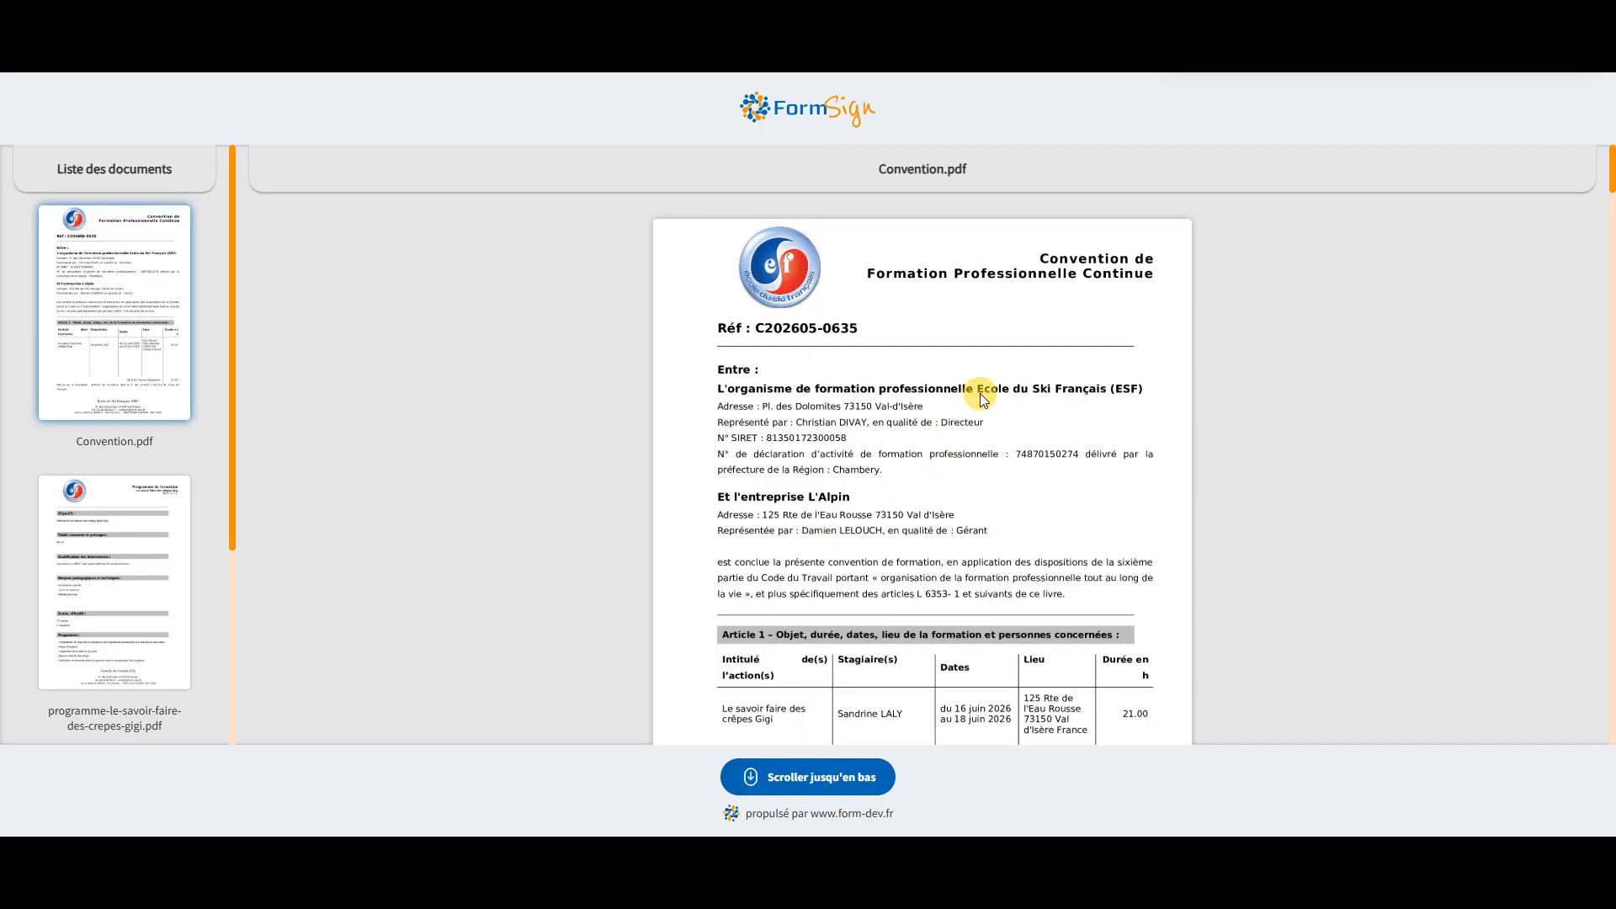
{"action": "scroll", "coordinate": [980, 389], "scroll_direction": "down", "scroll_amount": 2}
{"action": "scroll", "coordinate": [982, 393], "scroll_direction": "down", "scroll_amount": 7}
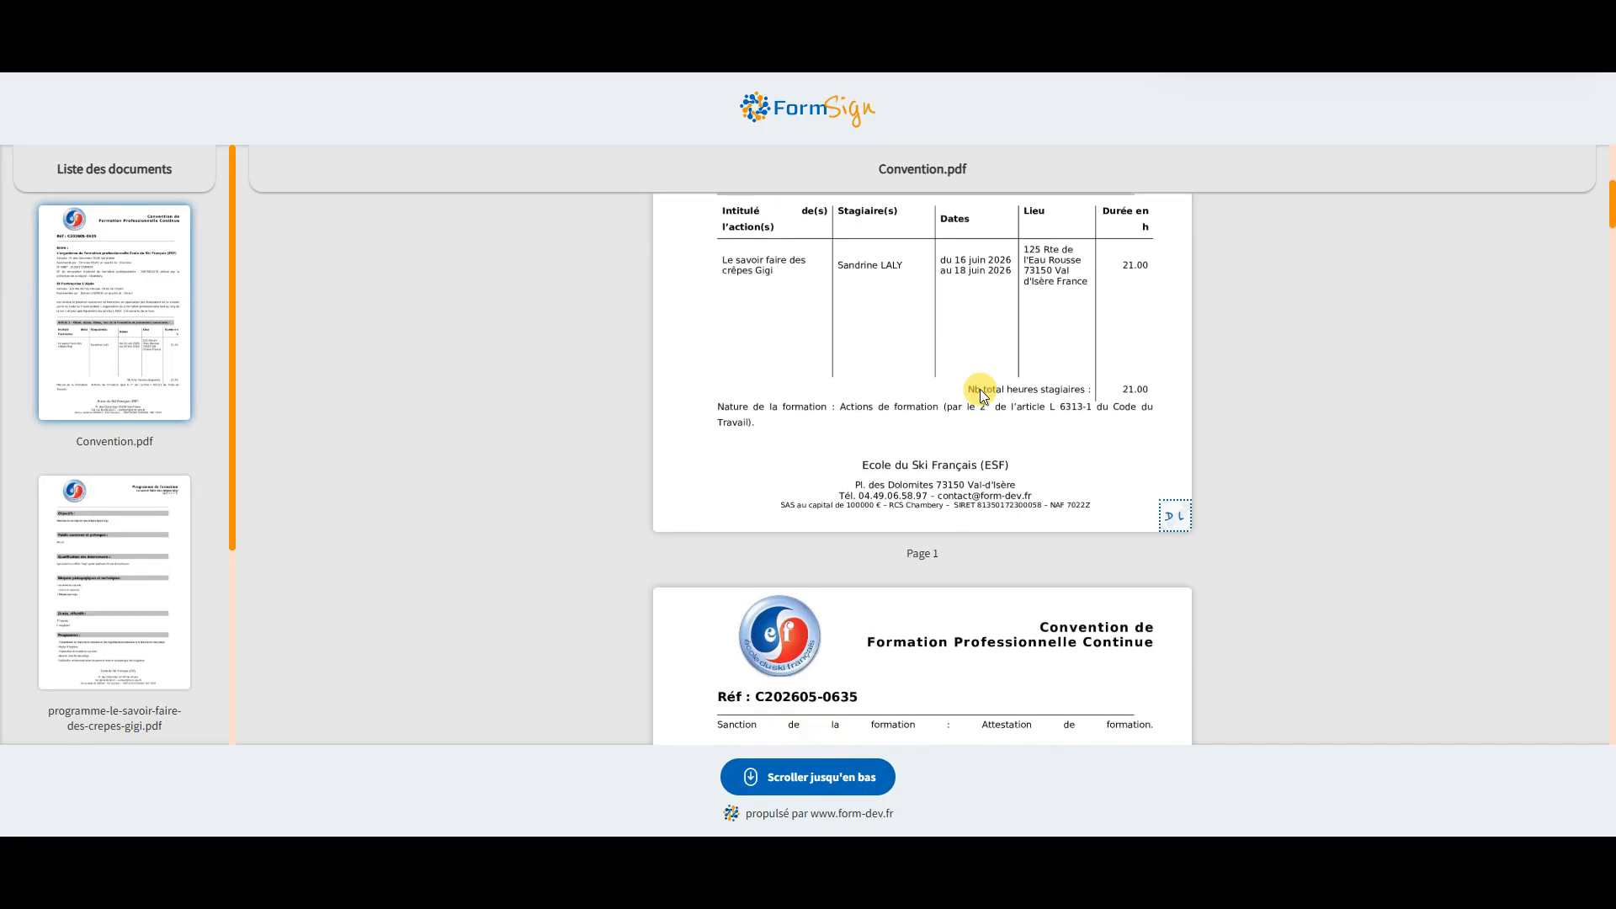
{"action": "scroll", "coordinate": [980, 393], "scroll_direction": "down", "scroll_amount": 8}
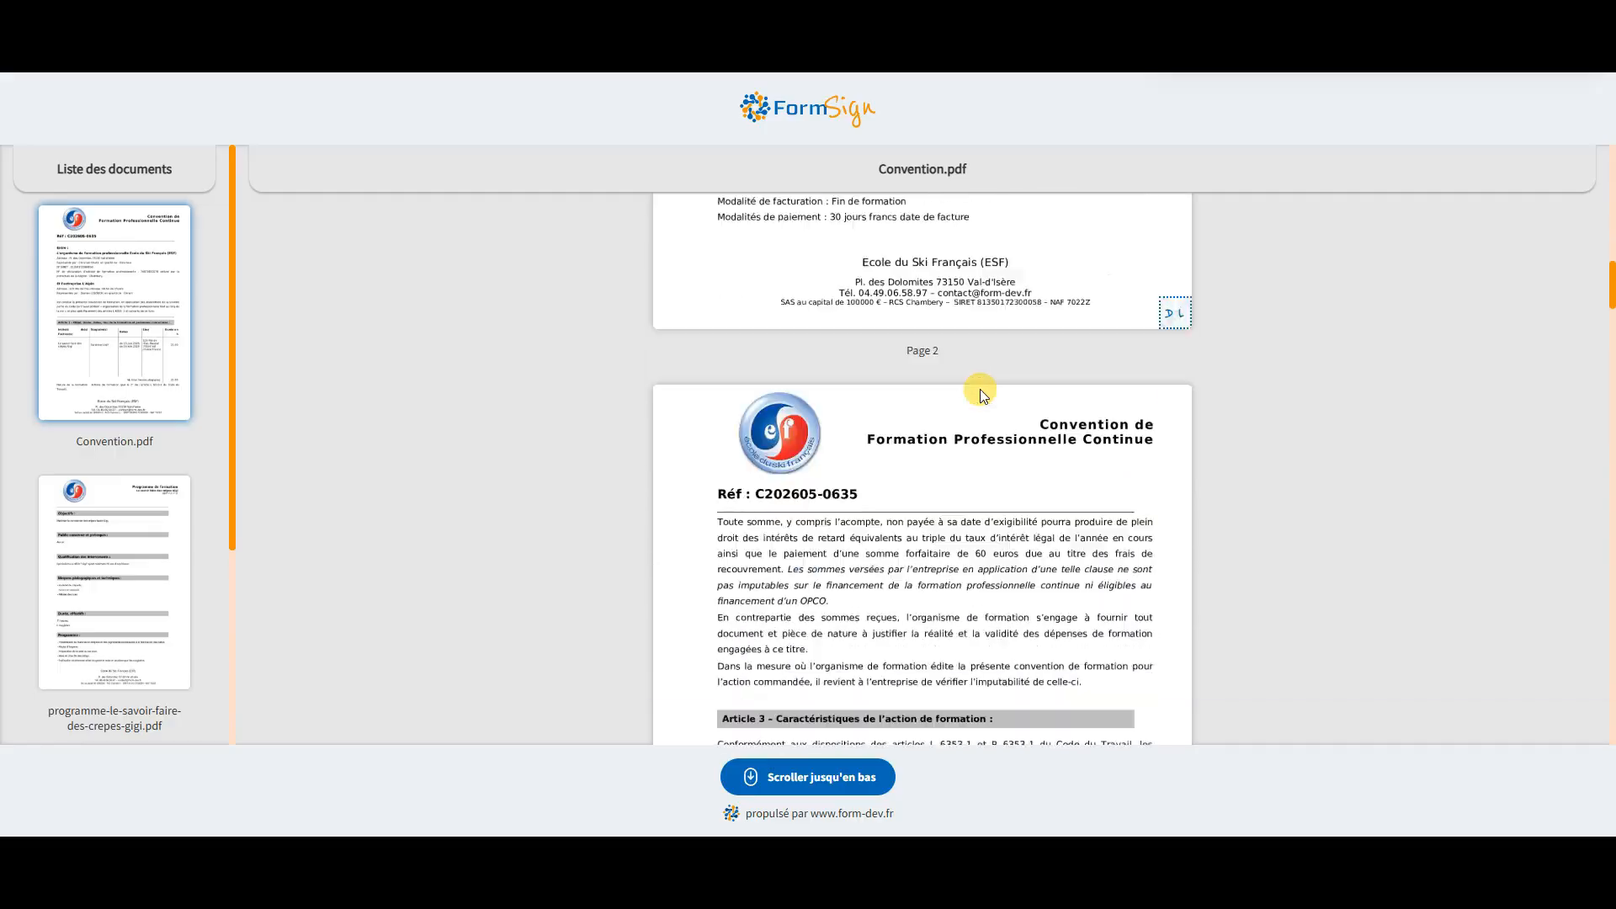
{"action": "scroll", "coordinate": [980, 392], "scroll_direction": "down", "scroll_amount": 12}
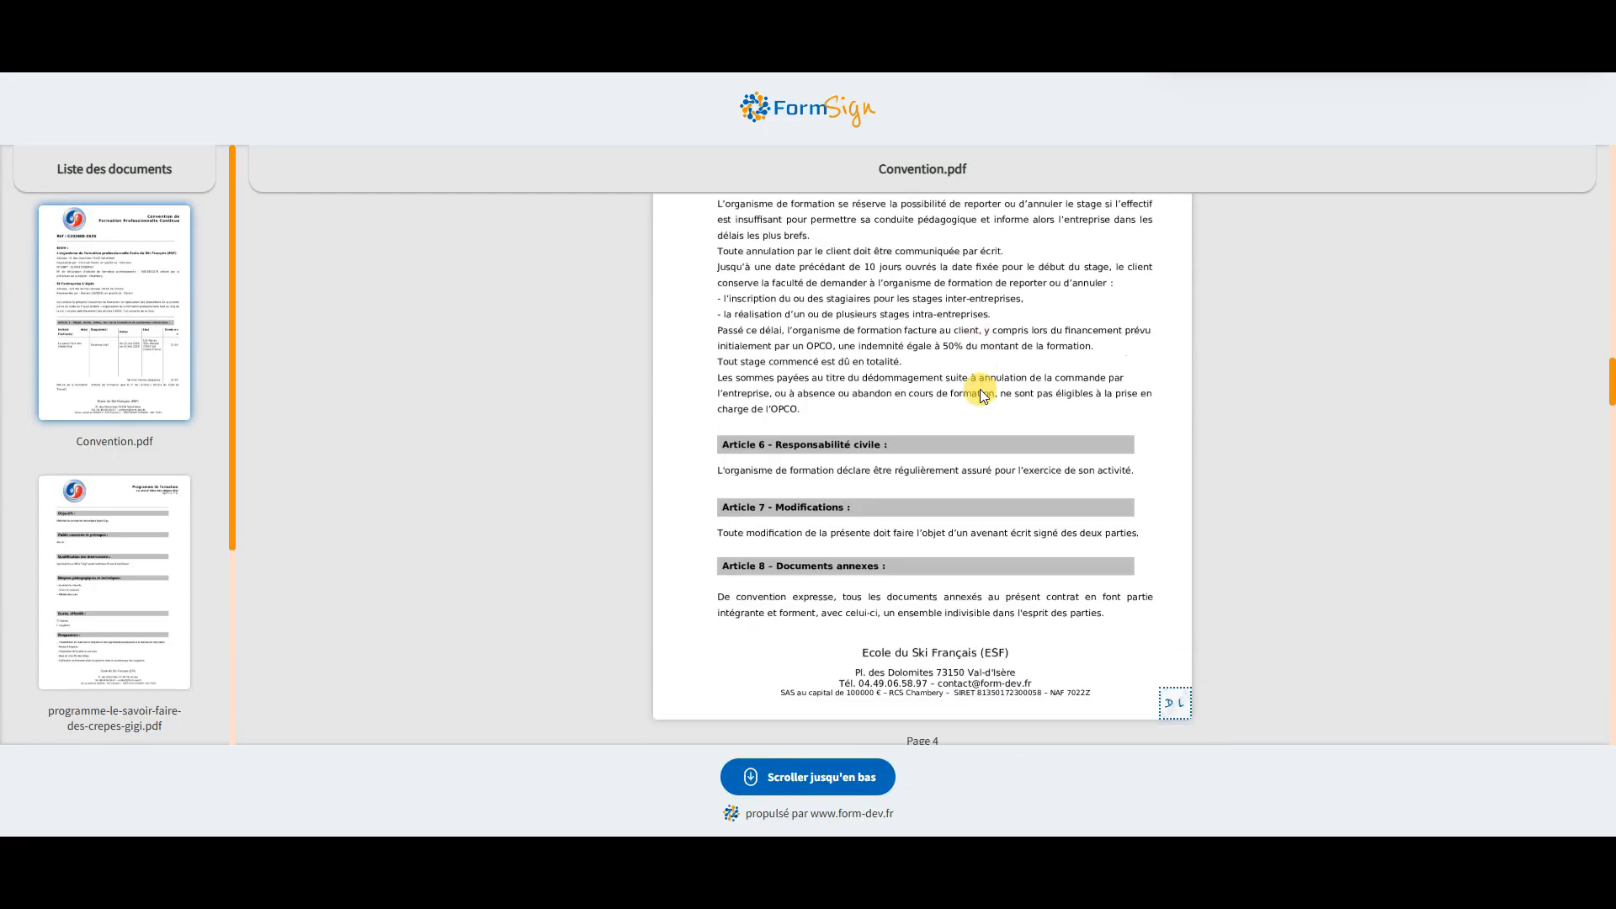
{"action": "scroll", "coordinate": [980, 389], "scroll_direction": "down", "scroll_amount": 15}
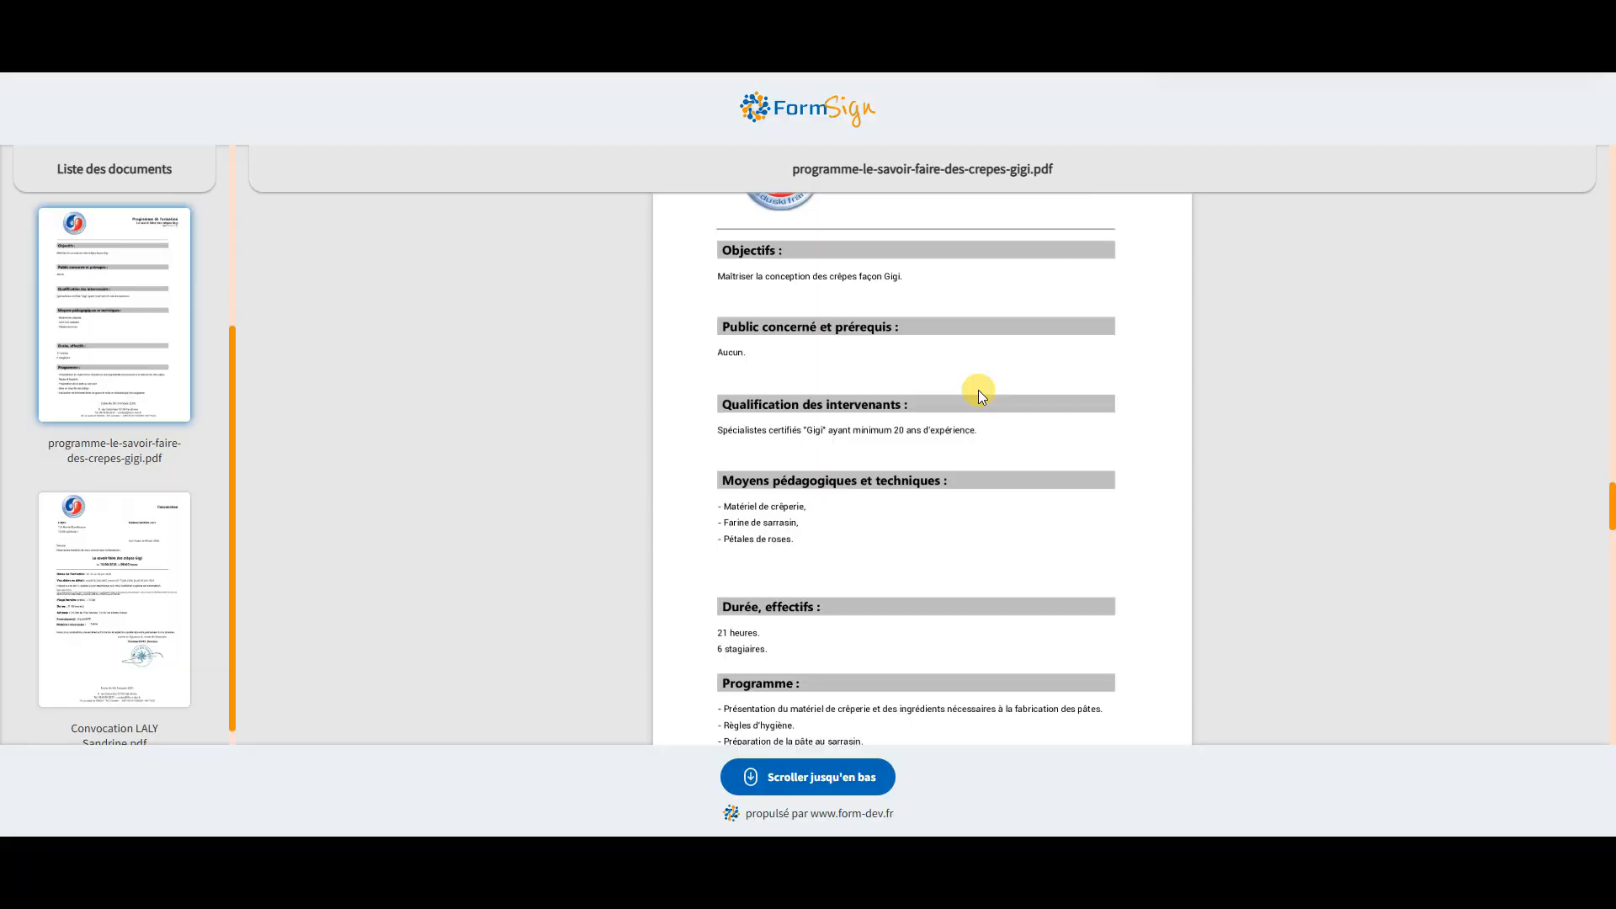
{"action": "scroll", "coordinate": [978, 391], "scroll_direction": "down", "scroll_amount": 20}
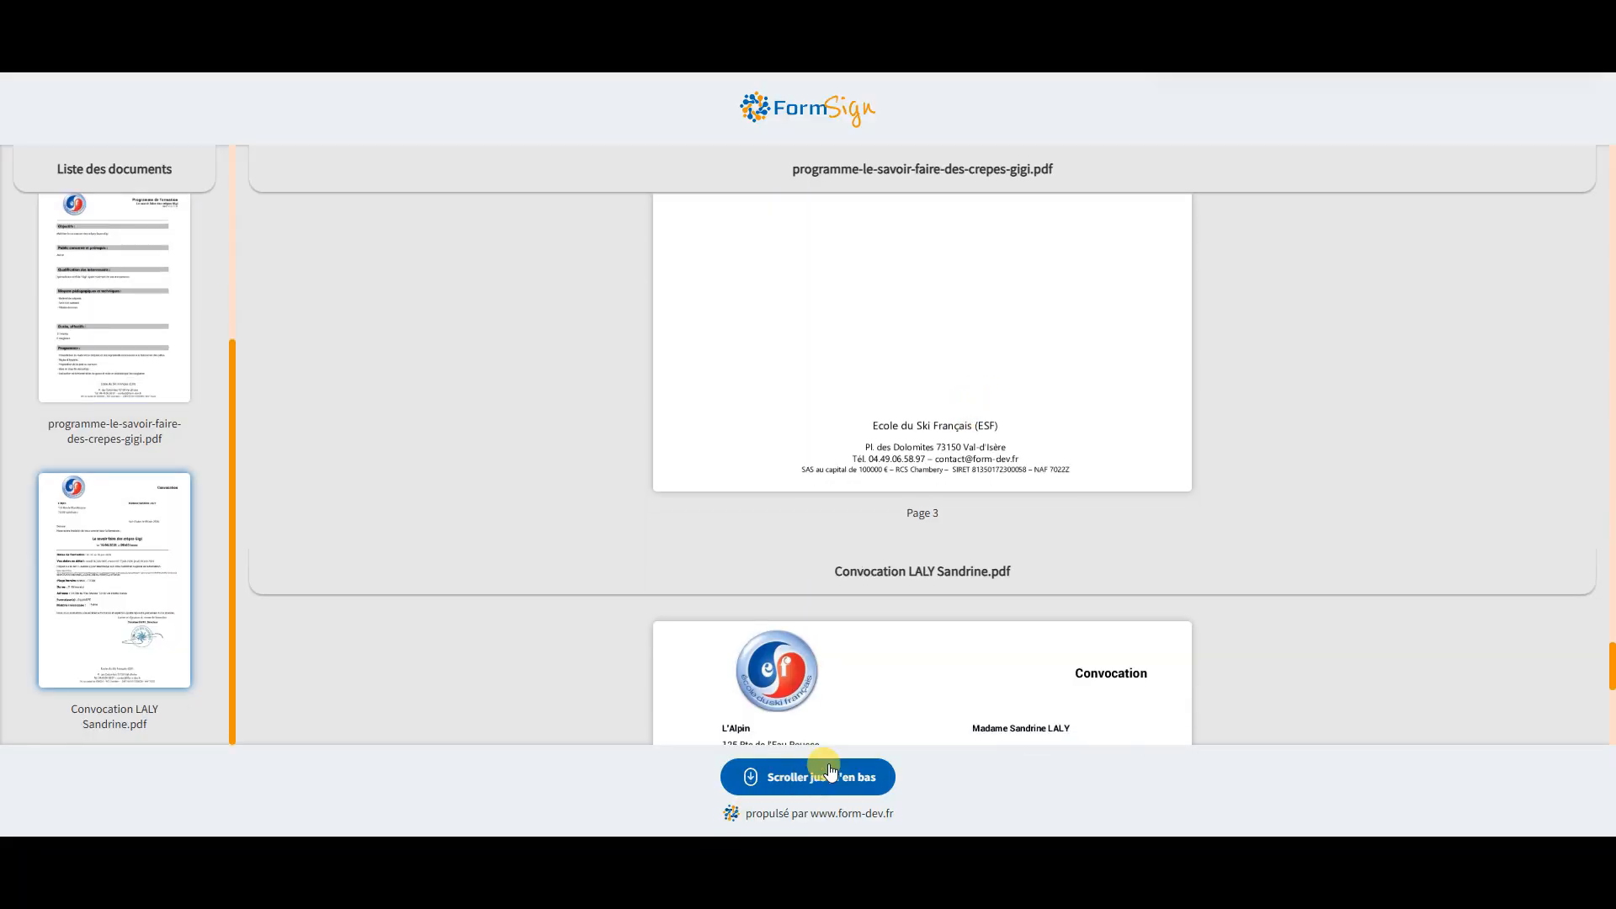
{"action": "scroll", "coordinate": [912, 585], "scroll_direction": "down", "scroll_amount": 5}
{"action": "scroll", "coordinate": [912, 585], "scroll_direction": "down", "scroll_amount": 3}
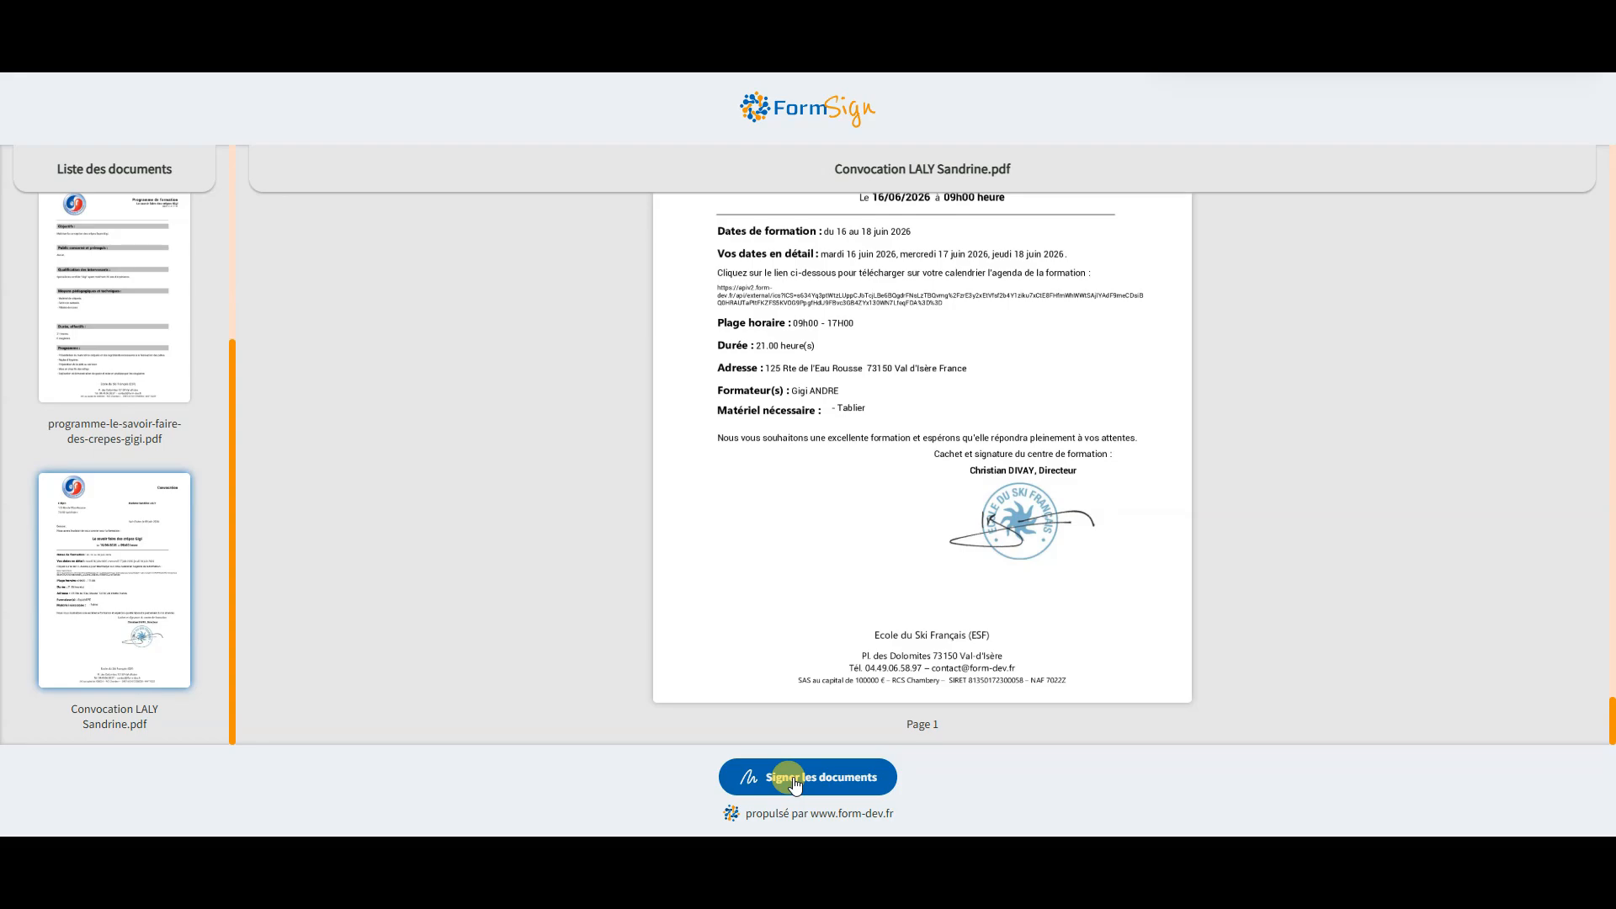
Step: Start signing the reviewed documents and validate the confirmation code received by e-mail
{"action": "left_click", "coordinate": [794, 782]}
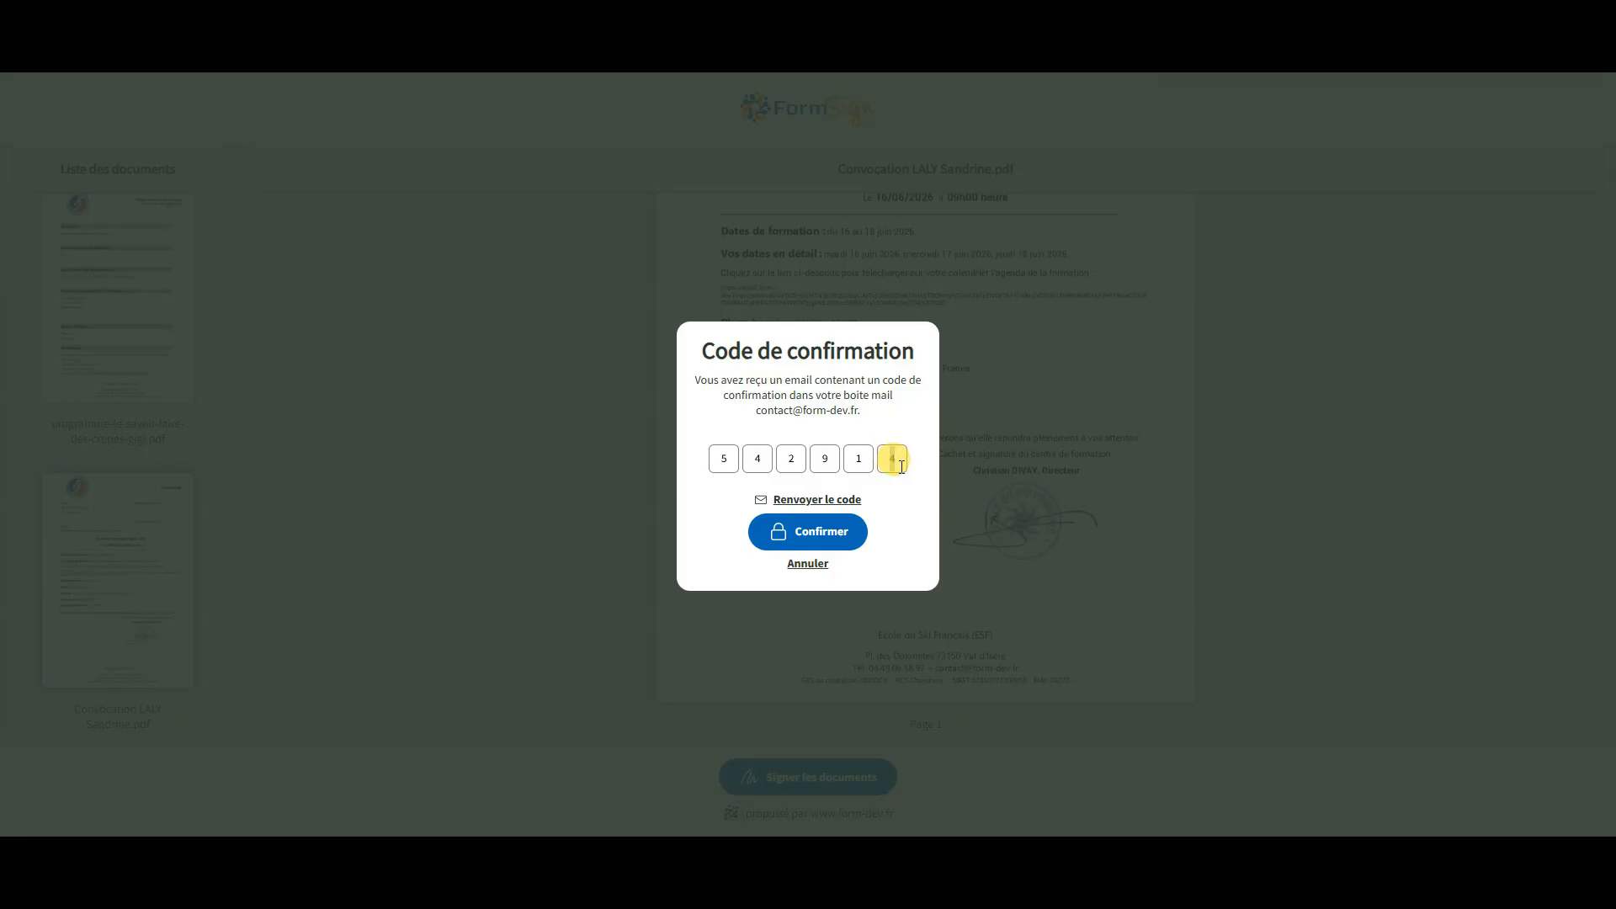
{"action": "left_click", "coordinate": [809, 539]}
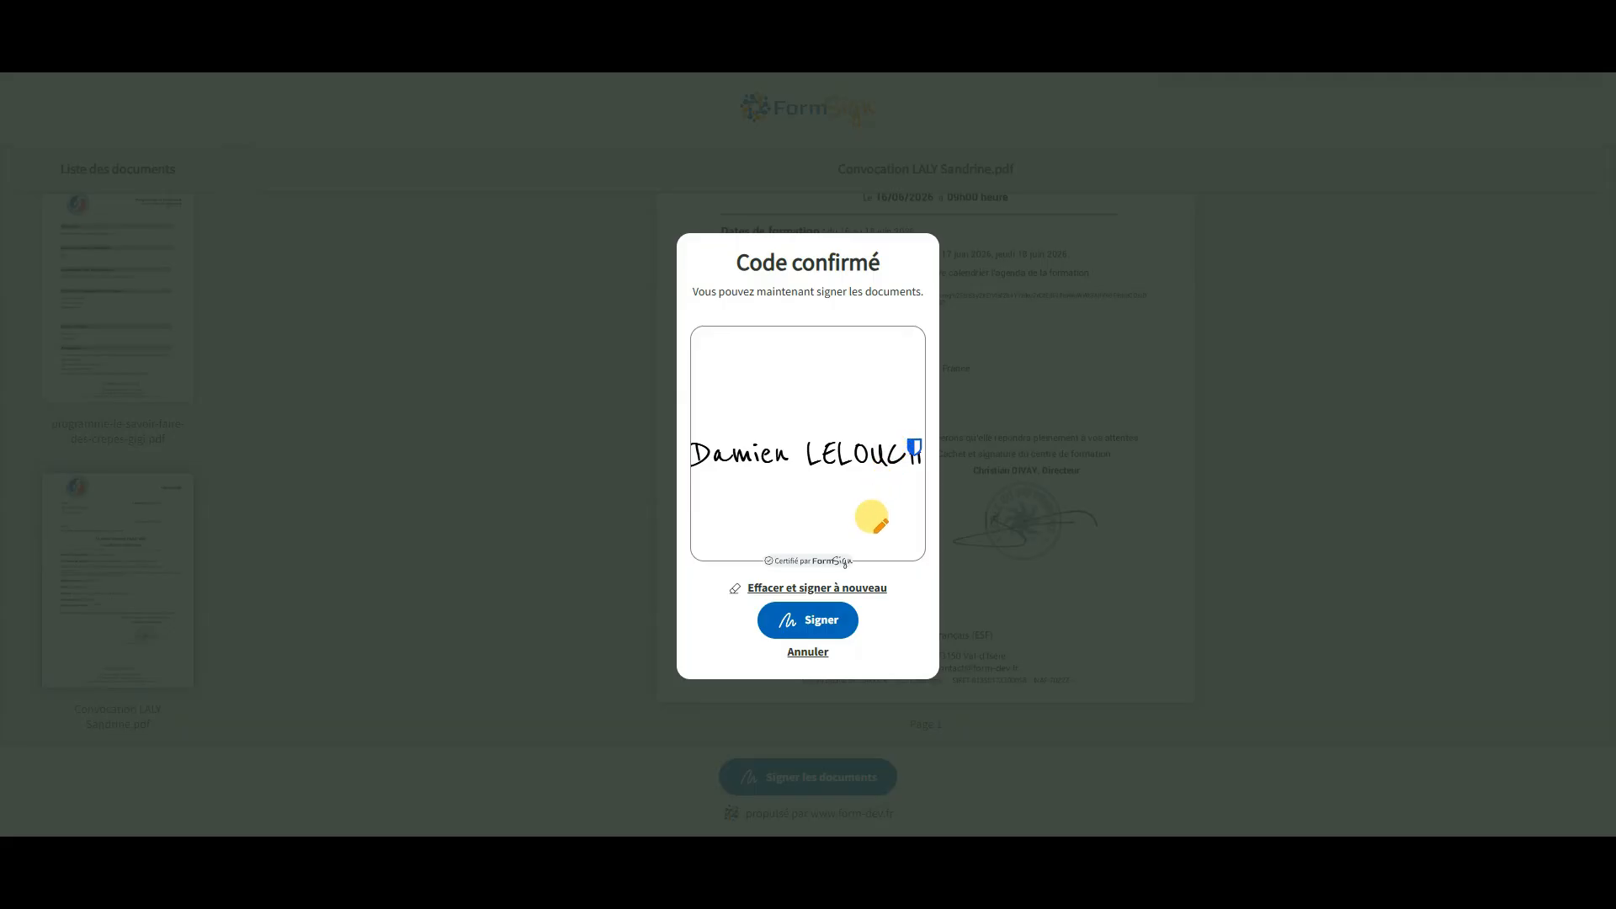
Step: Sign the documents with a freehand signature in place of the pre-filled one, and download them as a .zip archive
{"action": "left_click", "coordinate": [837, 587]}
{"action": "mouse_move", "coordinate": [725, 400]}
{"action": "left_mouse_down"}
{"action": "mouse_move", "coordinate": [764, 341]}
{"action": "mouse_move", "coordinate": [715, 479]}
{"action": "mouse_move", "coordinate": [881, 421]}
{"action": "left_mouse_up"}
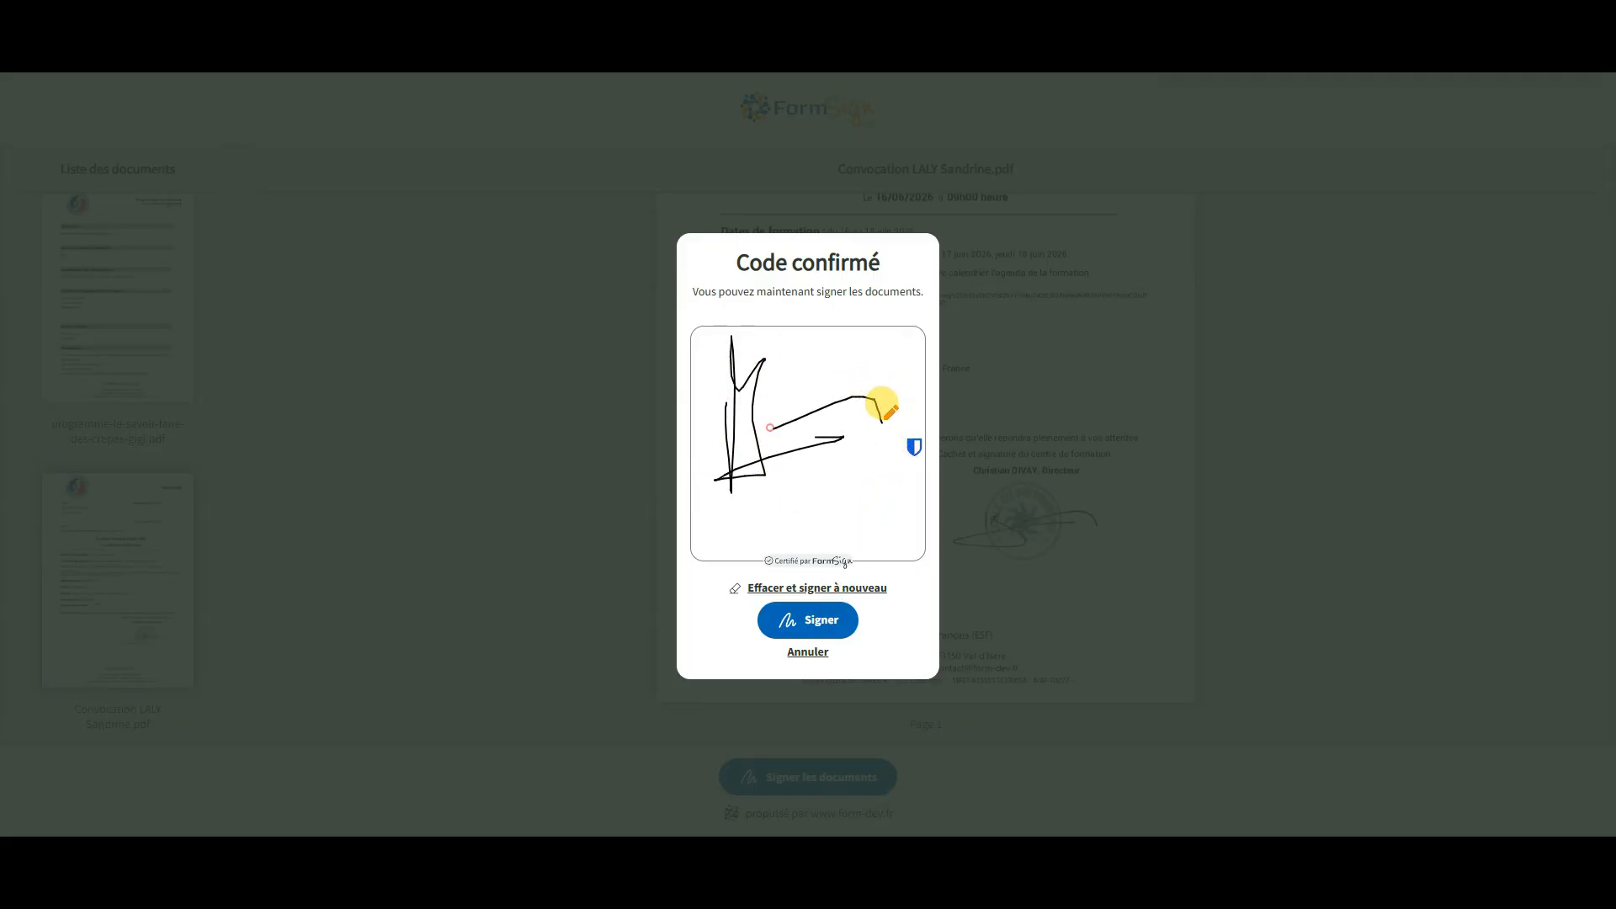
{"action": "left_click", "coordinate": [821, 627]}
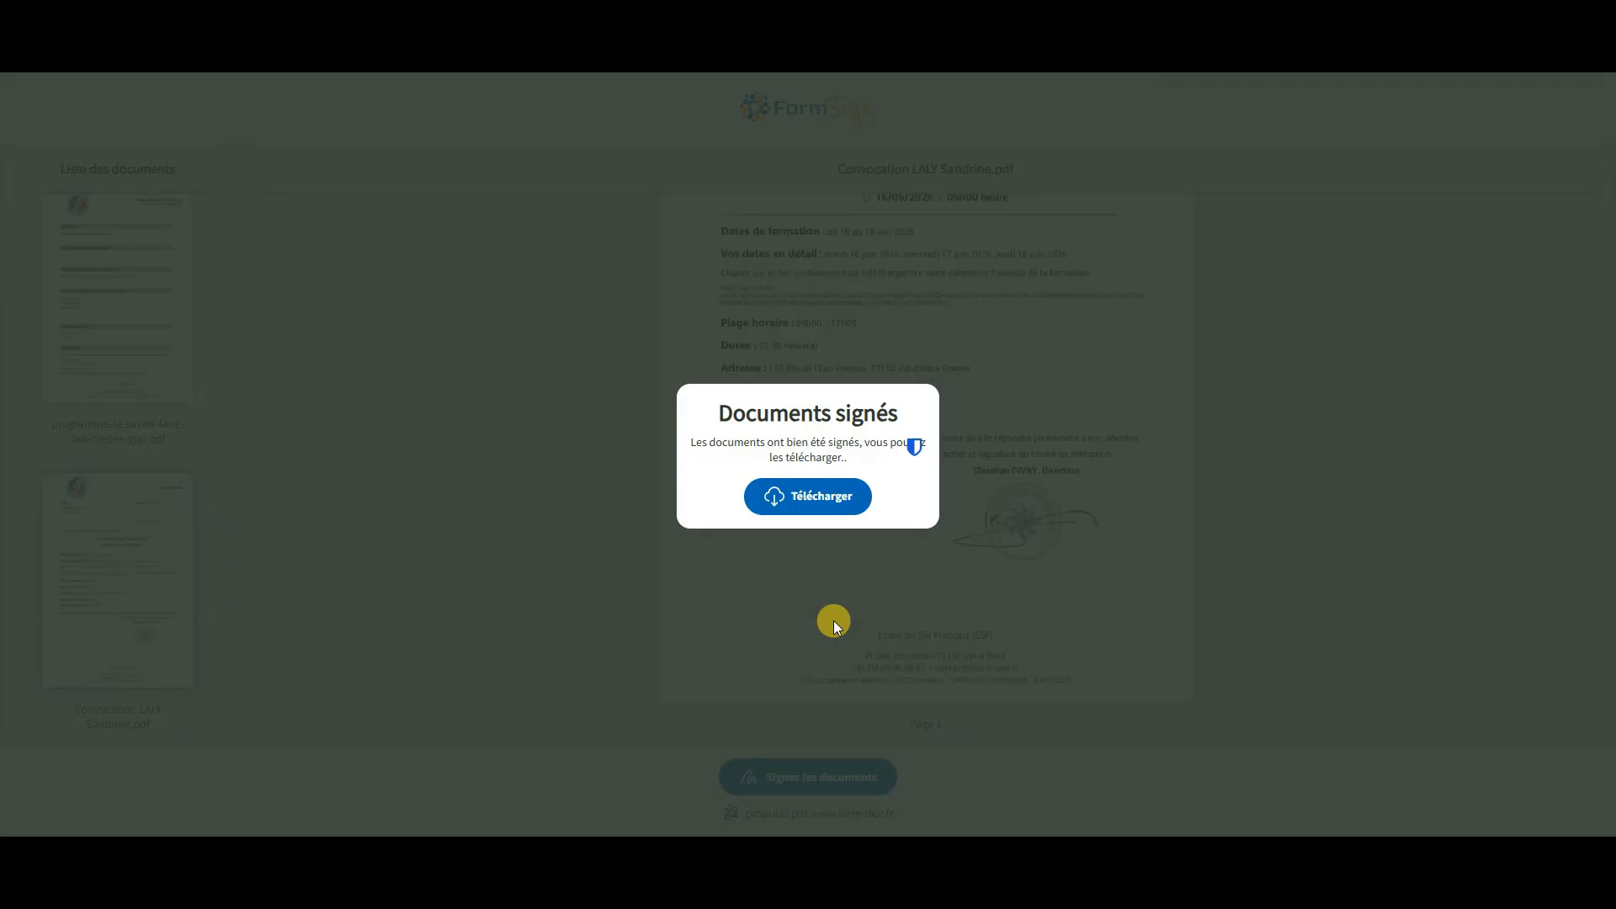
{"action": "left_click", "coordinate": [812, 496]}
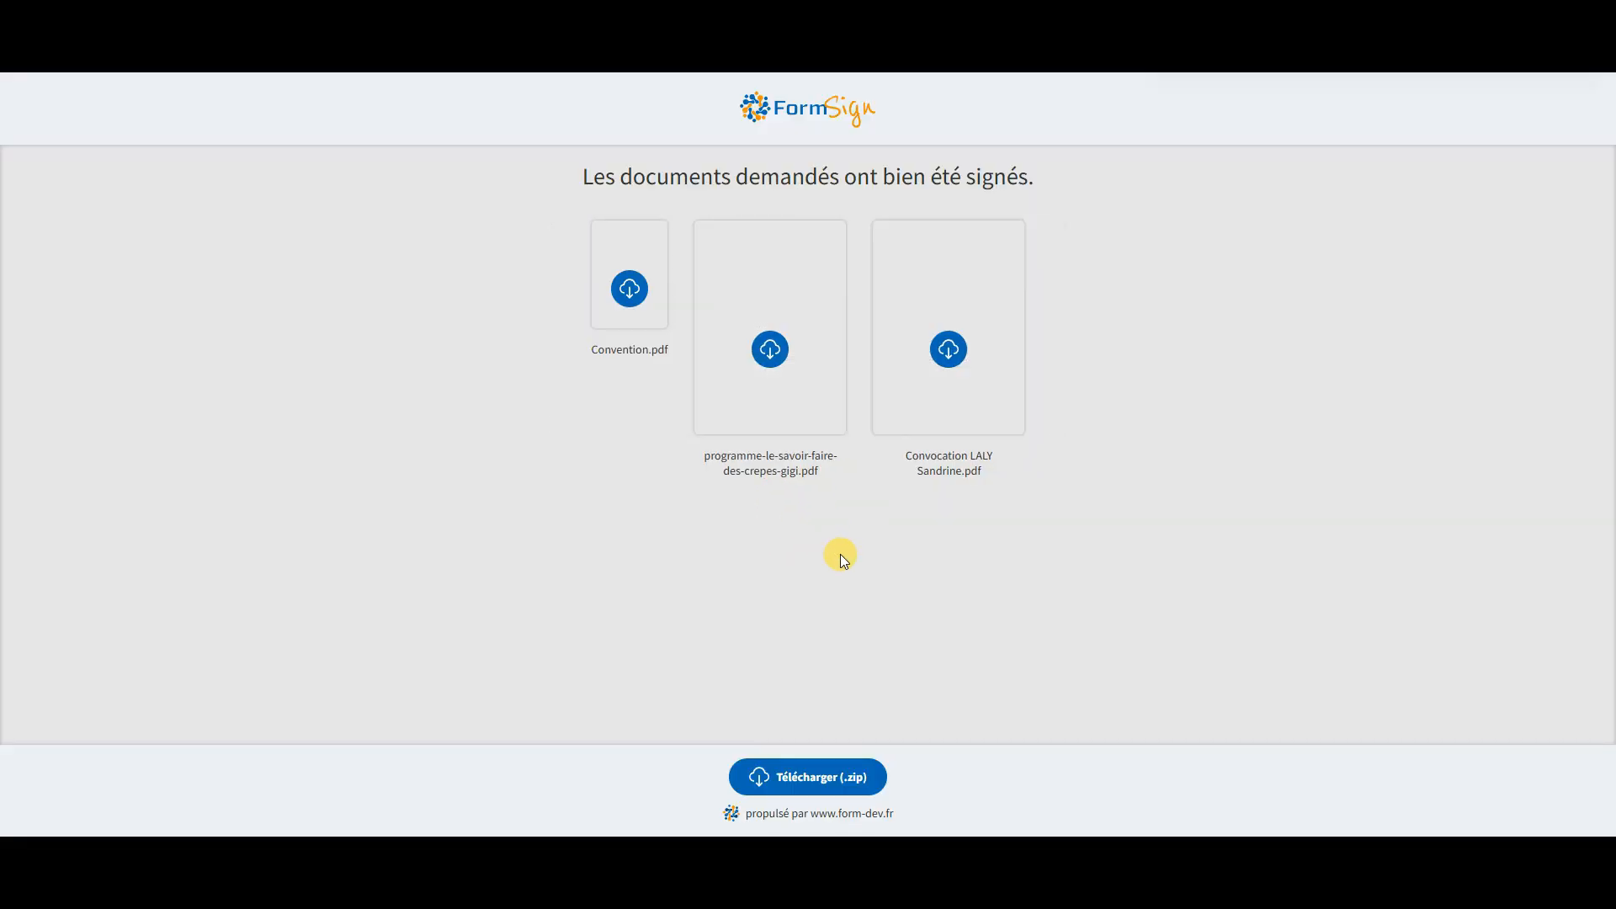
{"action": "left_click", "coordinate": [822, 770]}
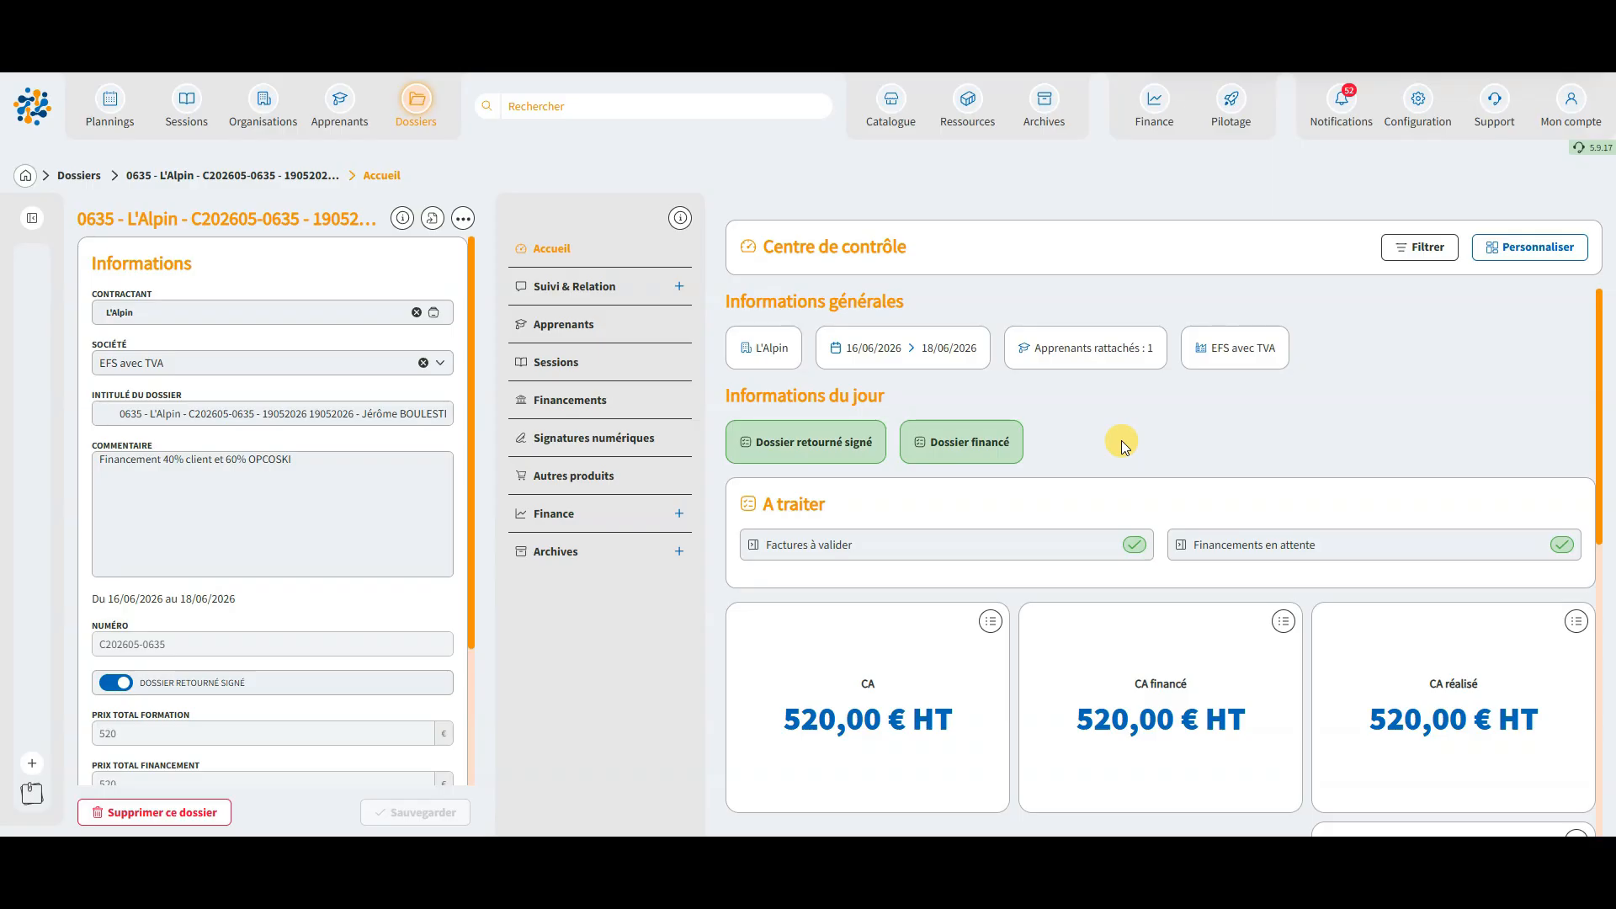
Step: Check the event notifications for the L'Alpin dossier's signature, and close the notifications
{"action": "left_click", "coordinate": [1339, 105]}
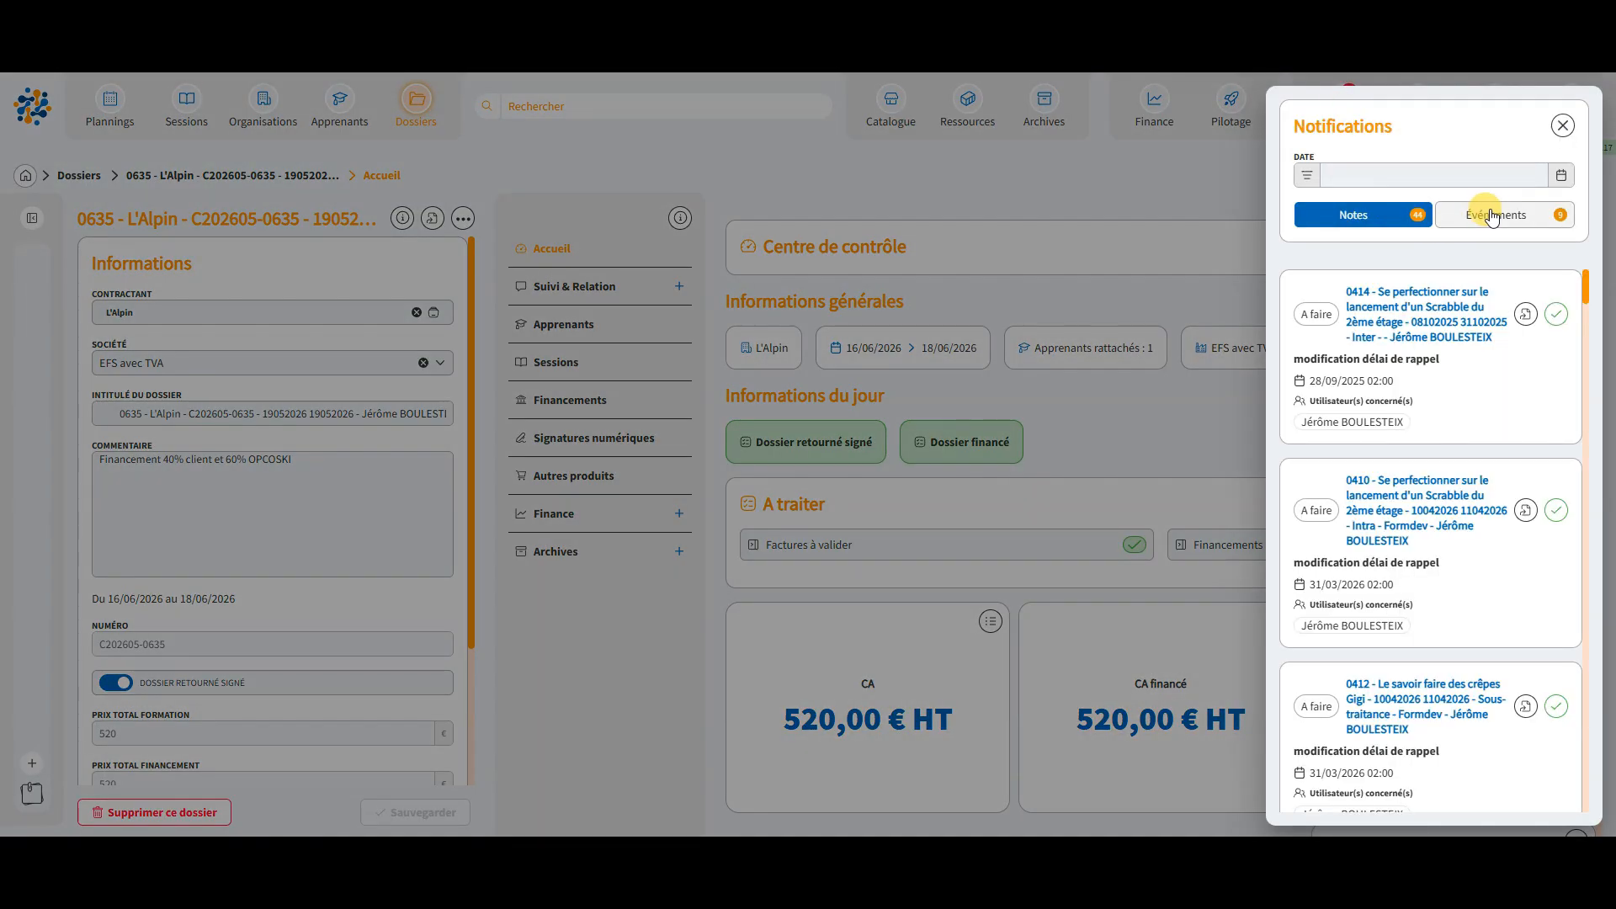
{"action": "left_click", "coordinate": [1496, 215]}
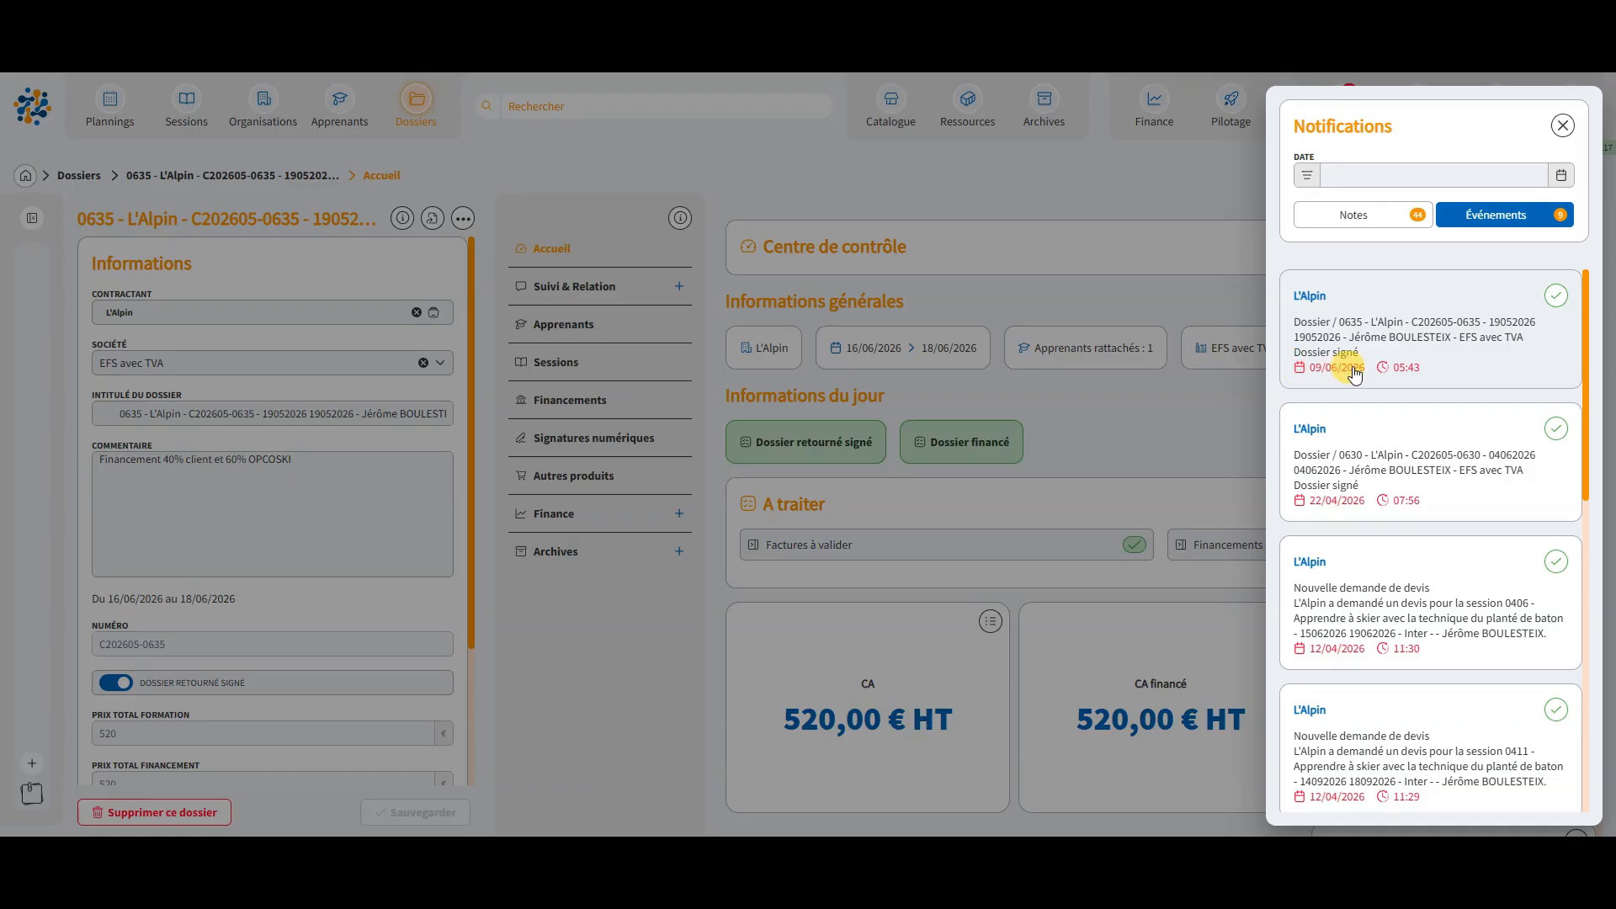
{"action": "left_click", "coordinate": [1563, 126]}
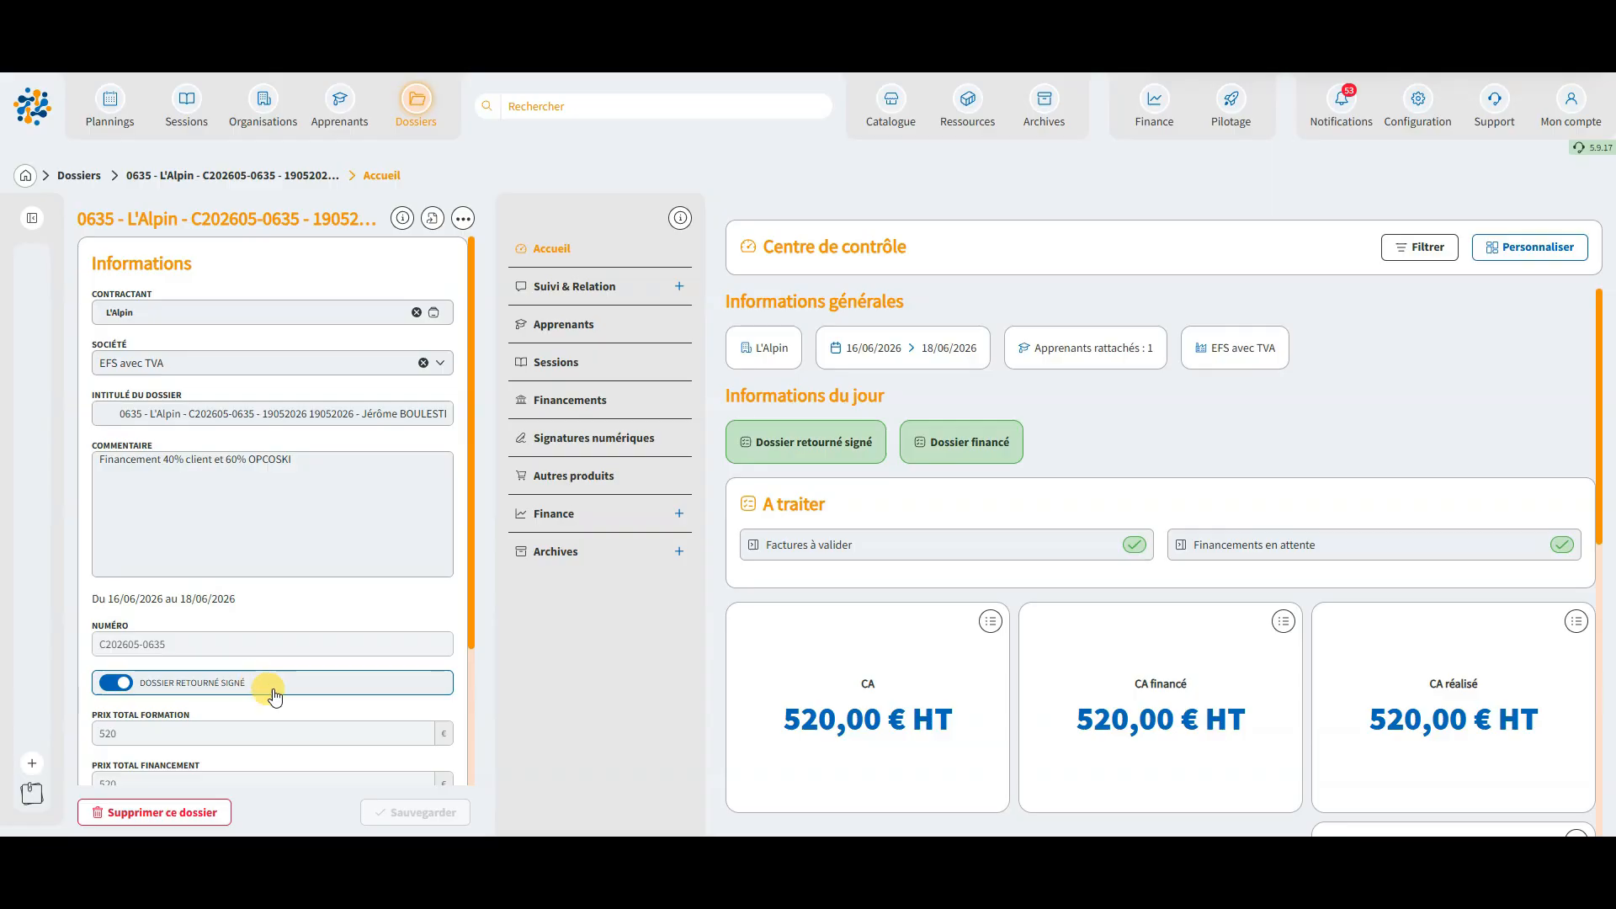
Step: Open the L'Alpin dossier's digital signatures and preview its signature request
{"action": "left_click", "coordinate": [576, 446]}
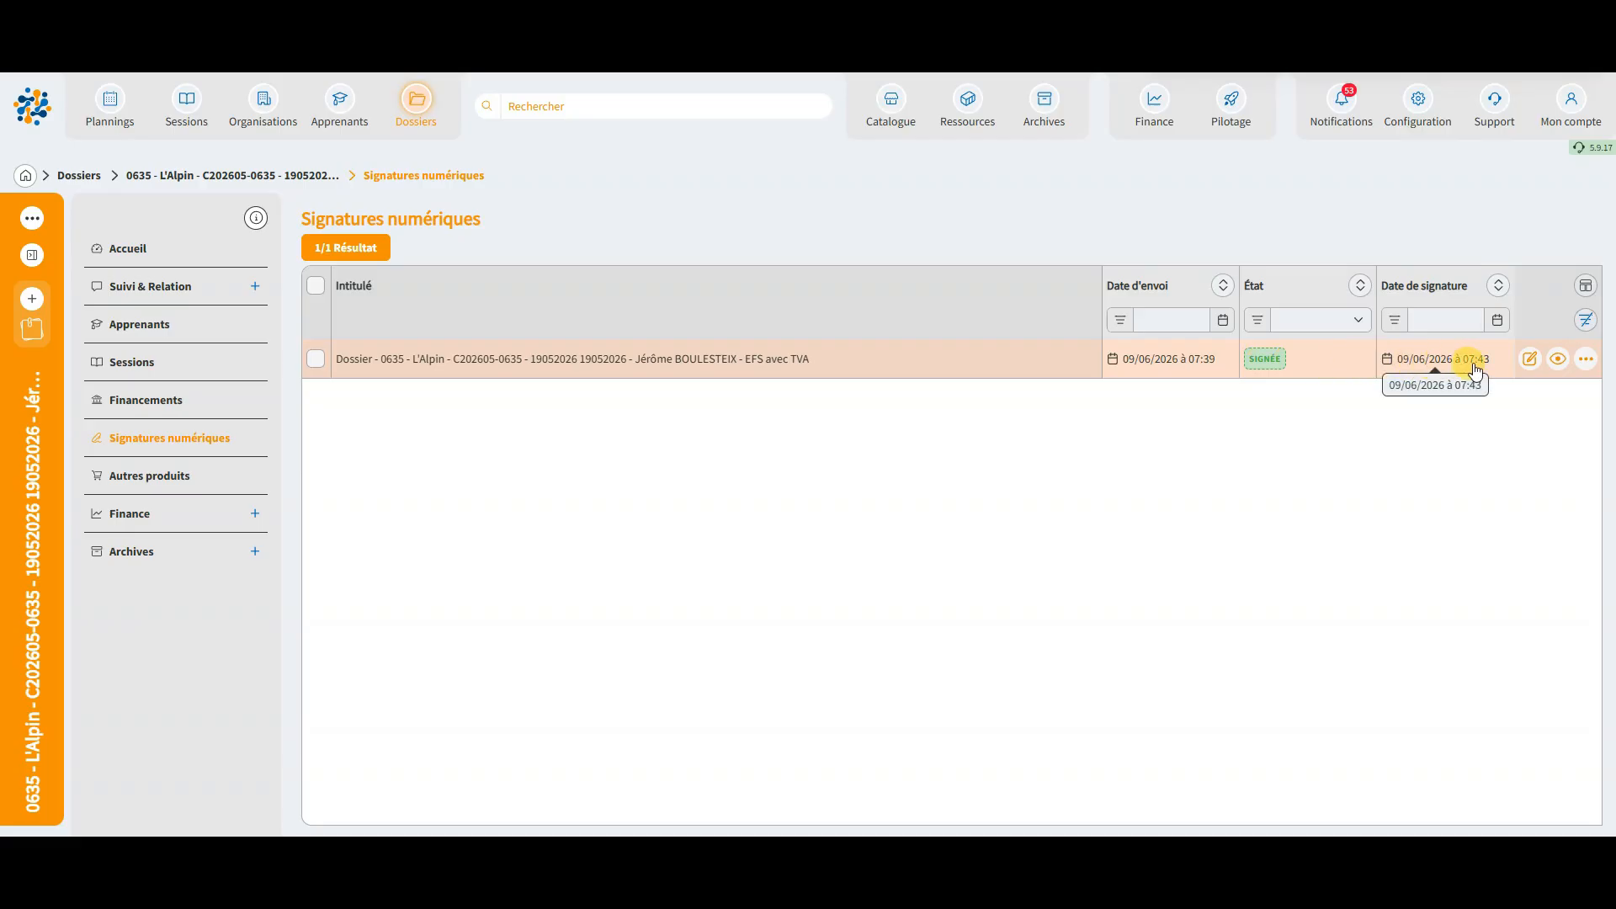
{"action": "left_click", "coordinate": [1558, 360]}
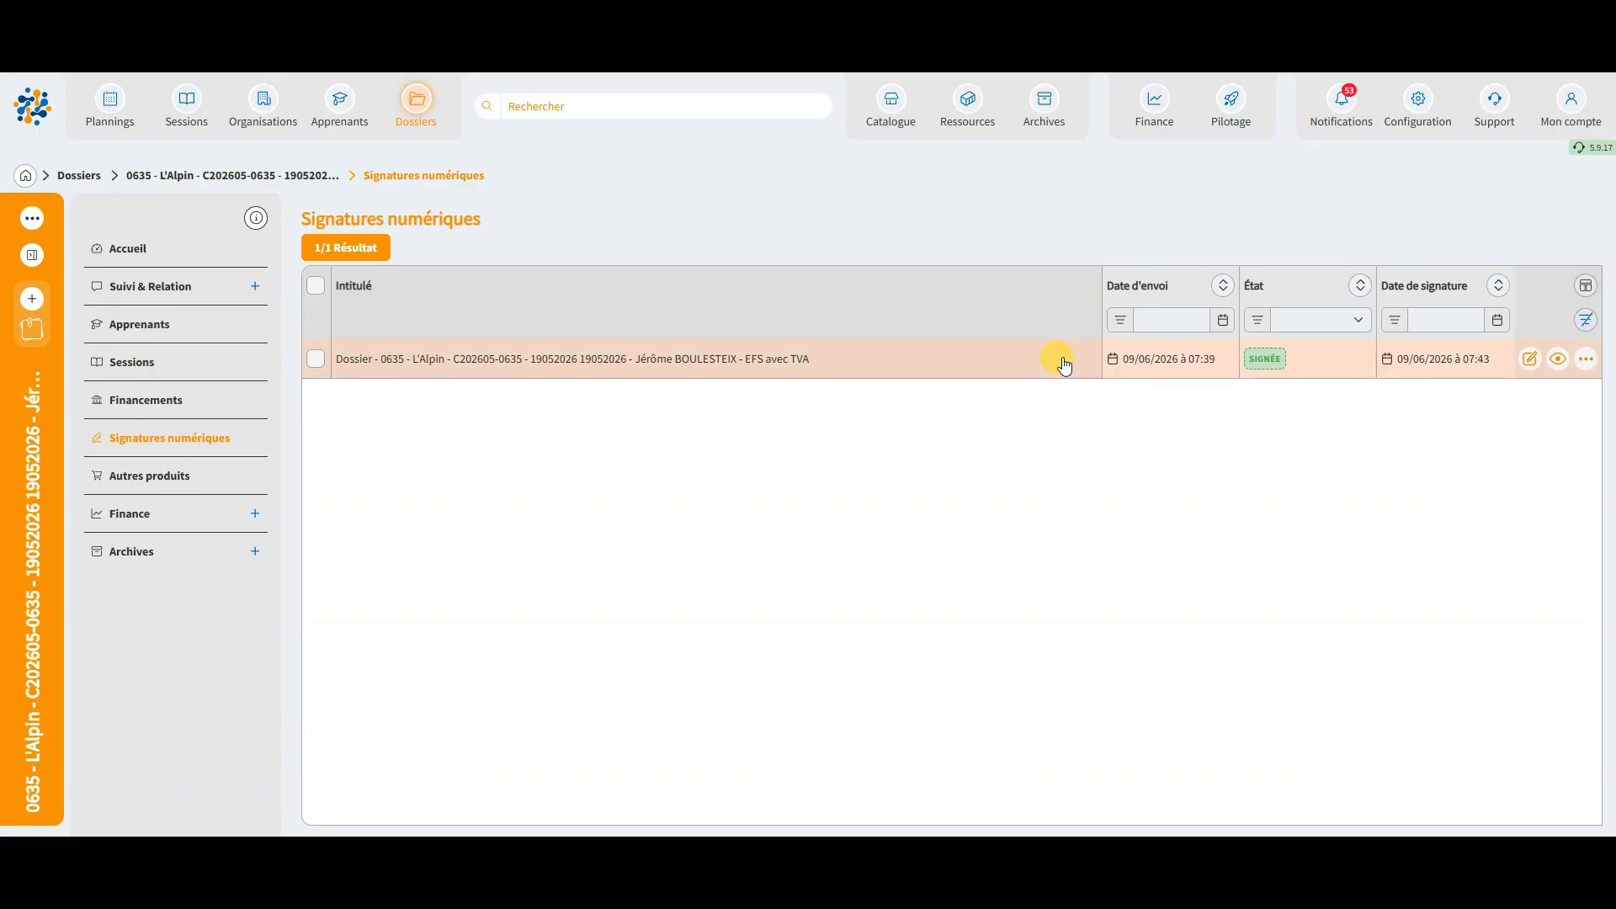
Step: Open the signature request's proof file and examine the audit log's signatory, document and certificate details
{"action": "left_click", "coordinate": [1586, 358]}
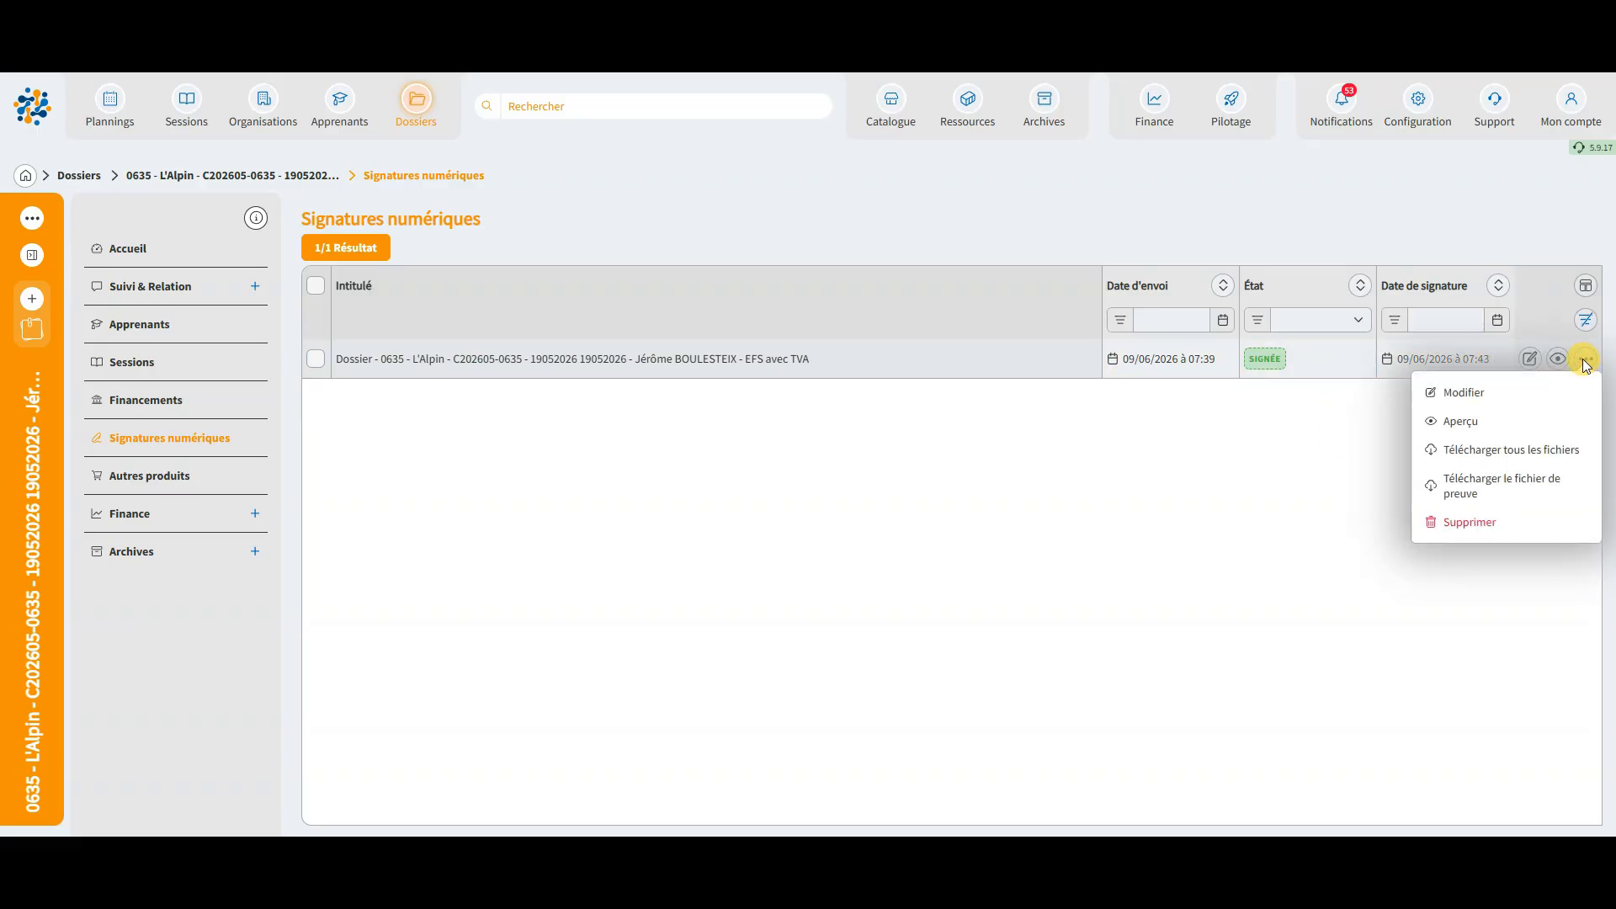
{"action": "left_click", "coordinate": [1481, 490]}
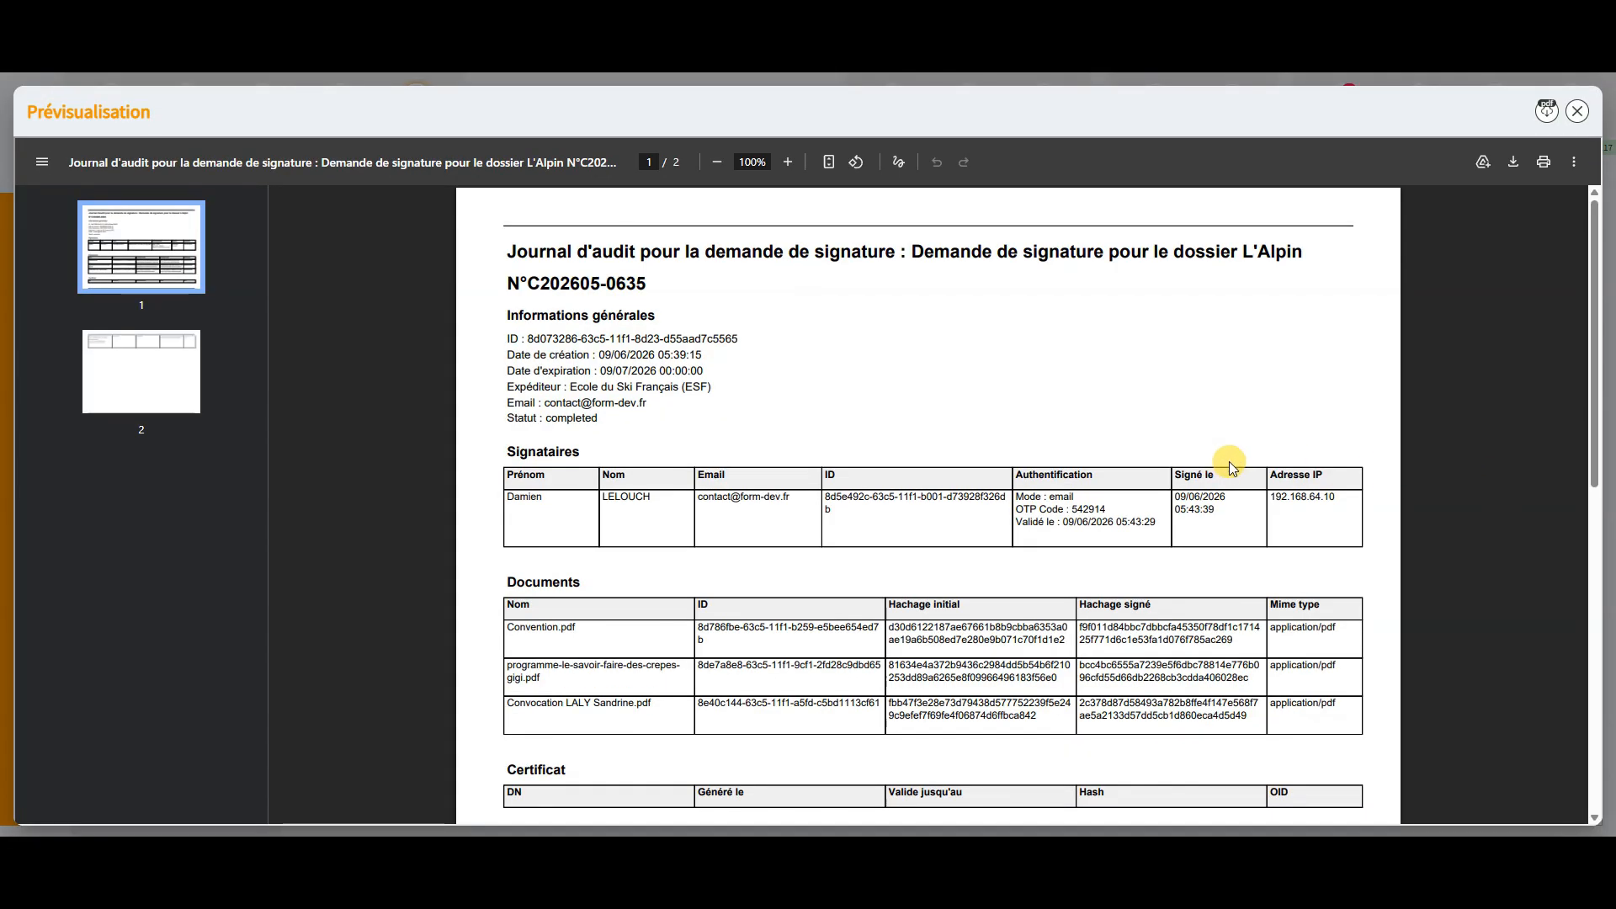
{"action": "scroll", "coordinate": [1215, 456], "scroll_direction": "down", "scroll_amount": 5}
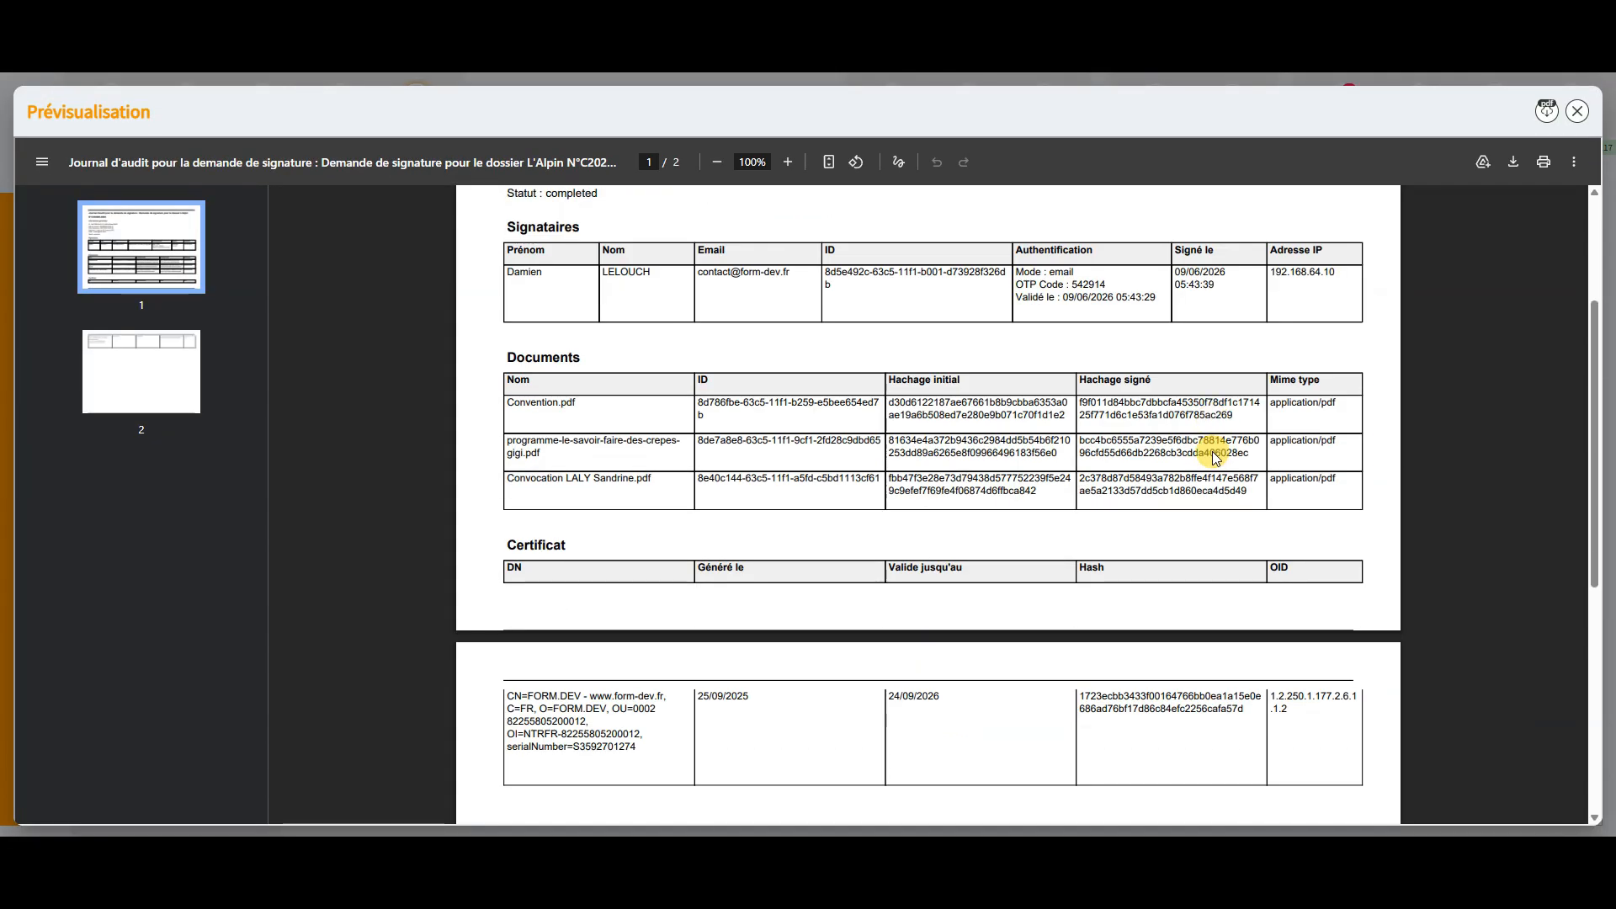
{"action": "scroll", "coordinate": [1213, 451], "scroll_direction": "down", "scroll_amount": 3}
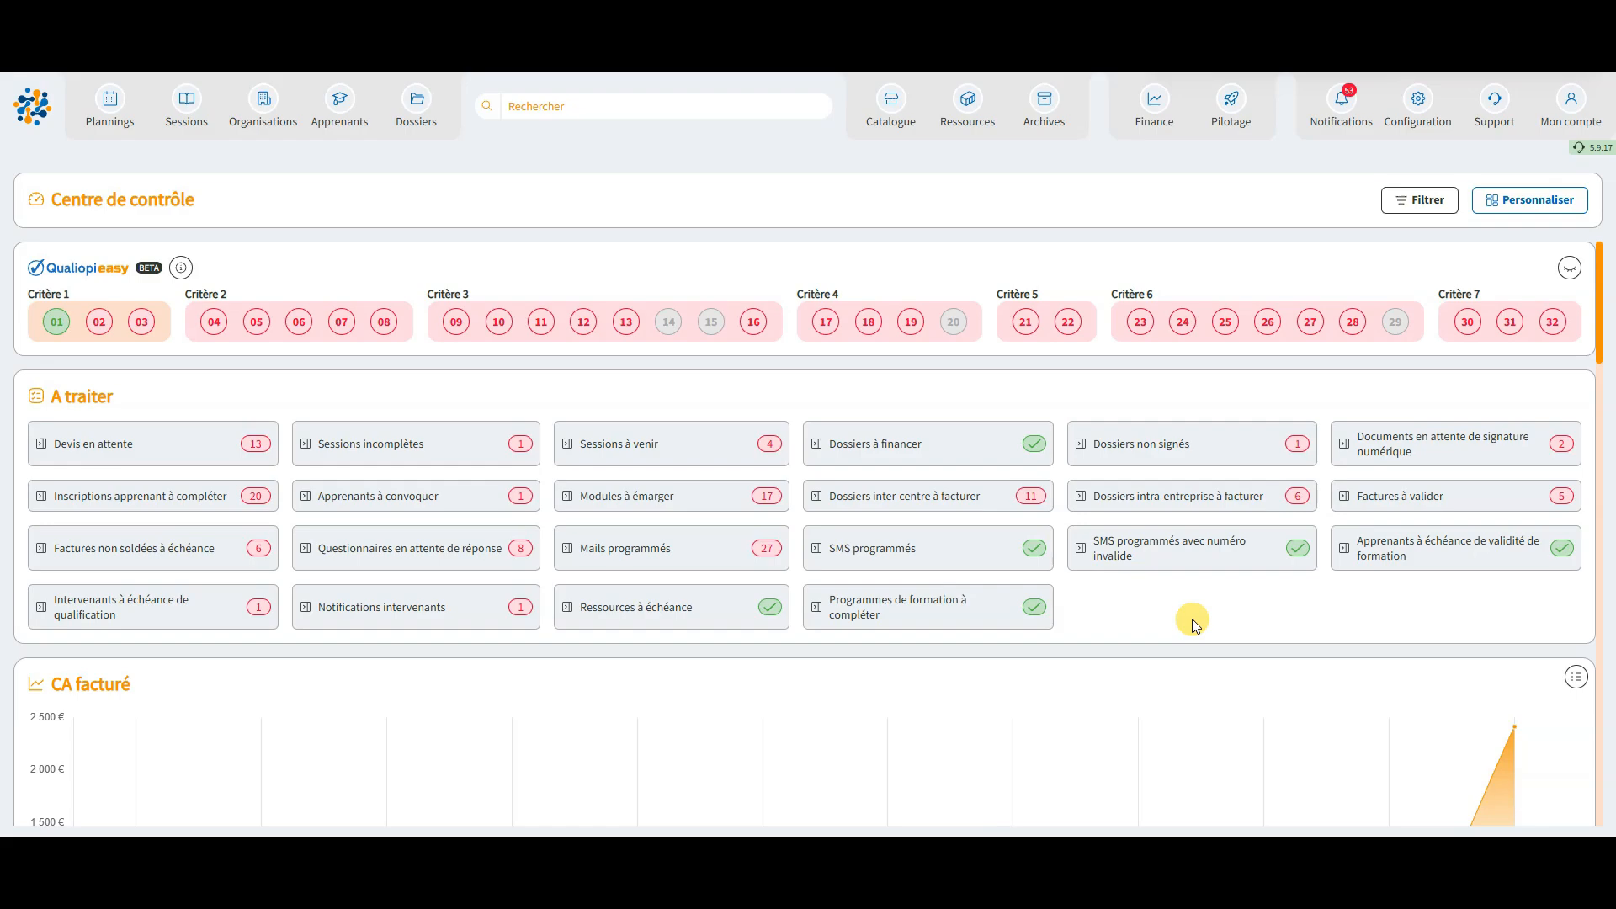
Step: Open the account options and select the 50-signature FormSign pack
{"action": "left_click", "coordinate": [1572, 105]}
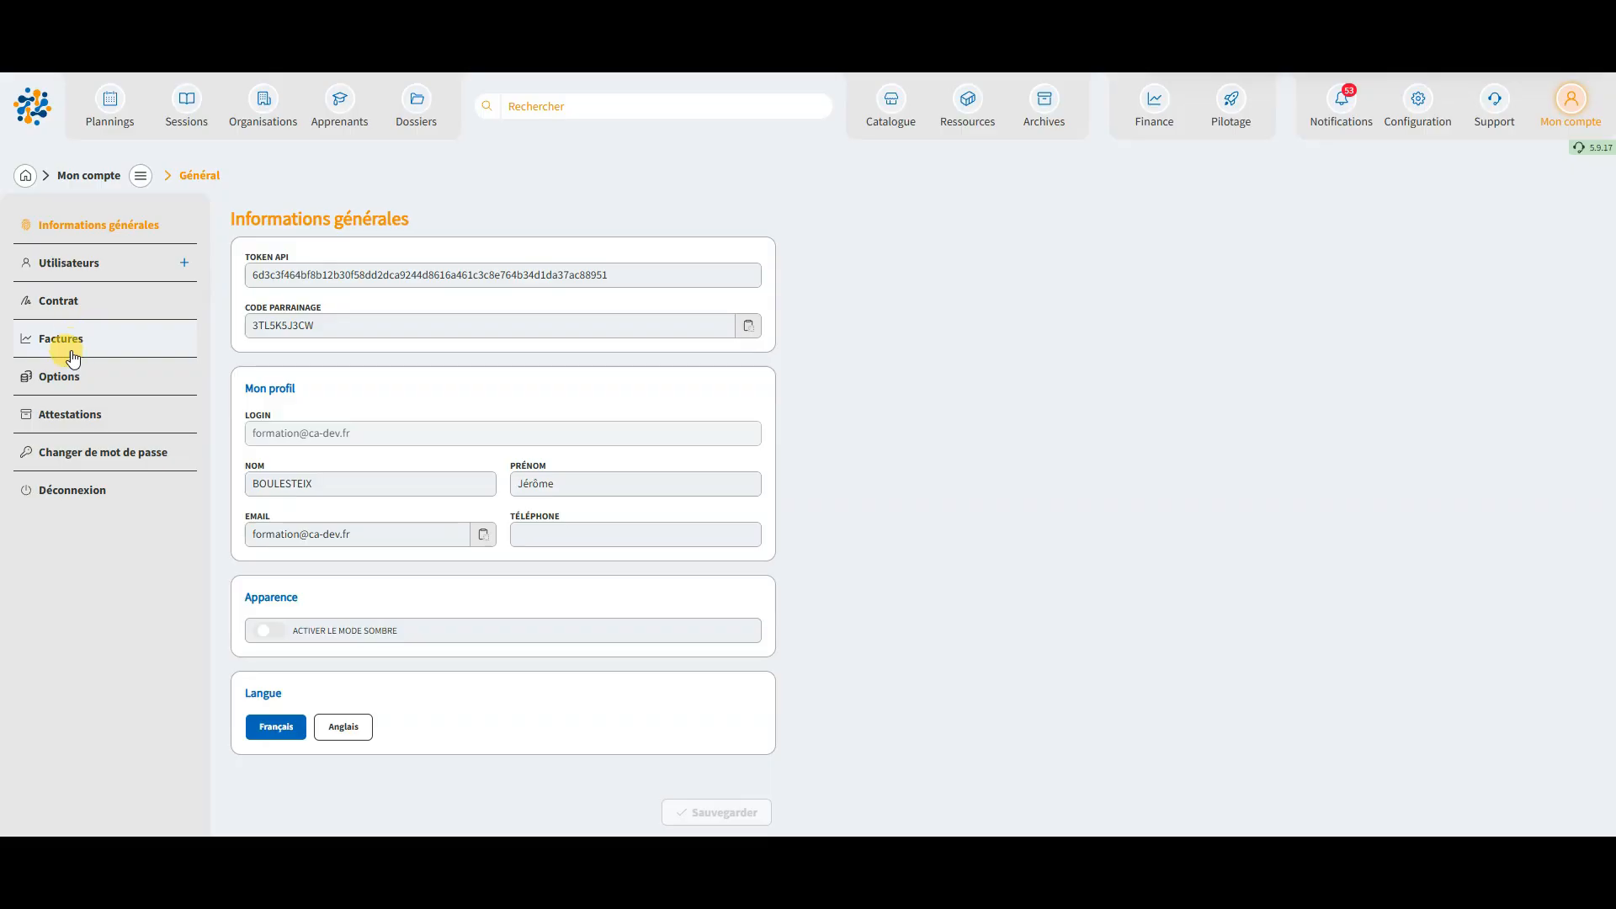
{"action": "left_click", "coordinate": [61, 385]}
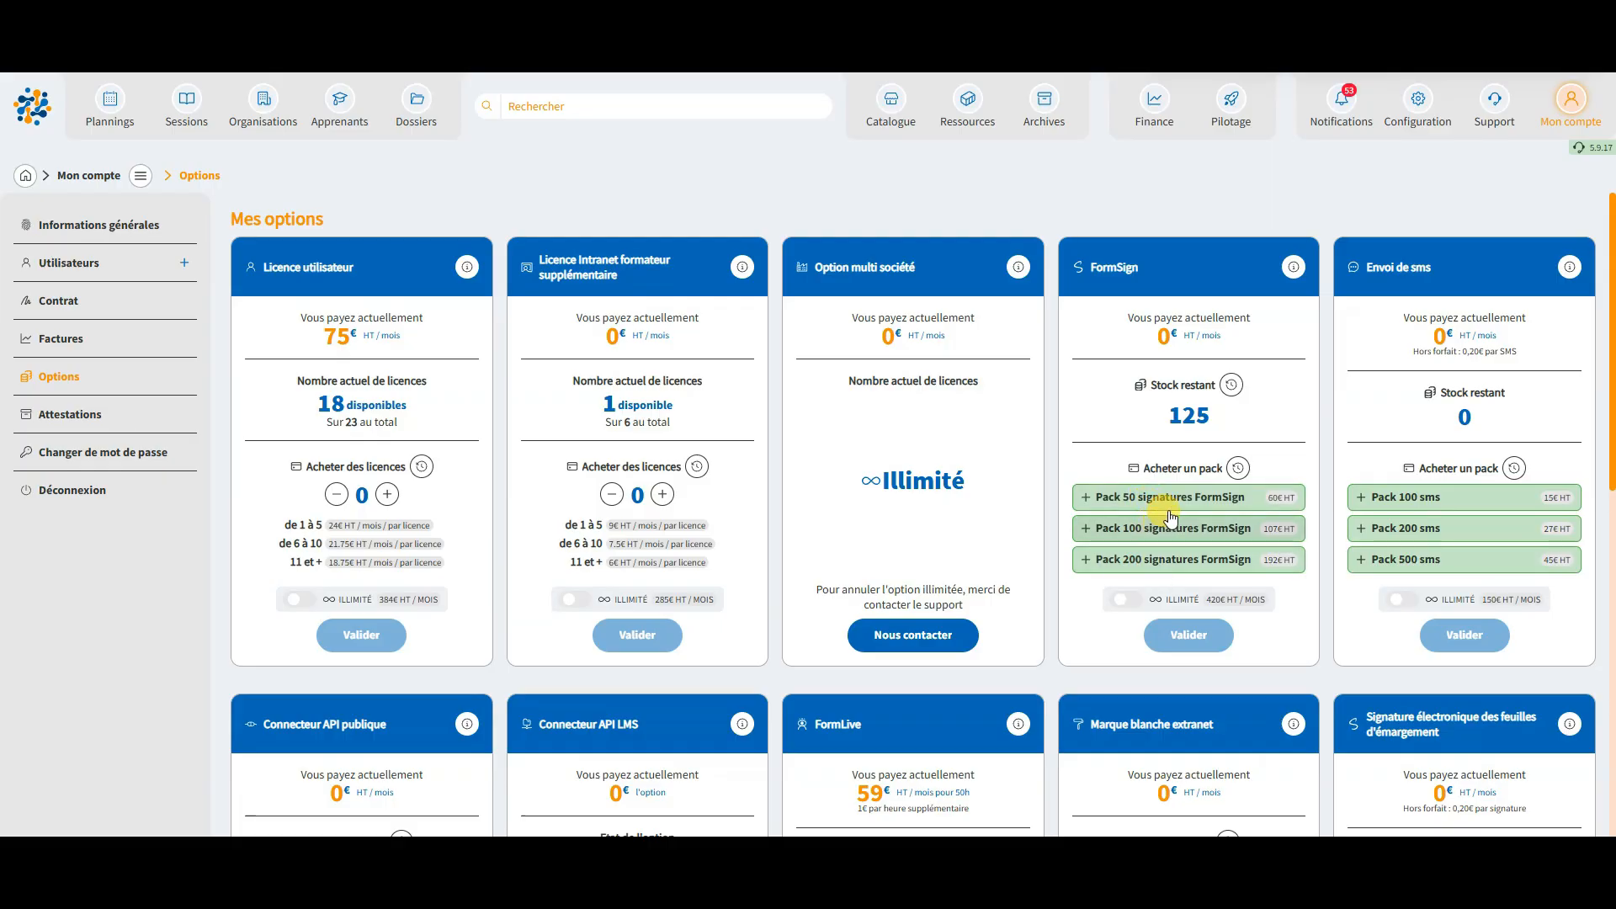
{"action": "left_click", "coordinate": [1178, 504]}
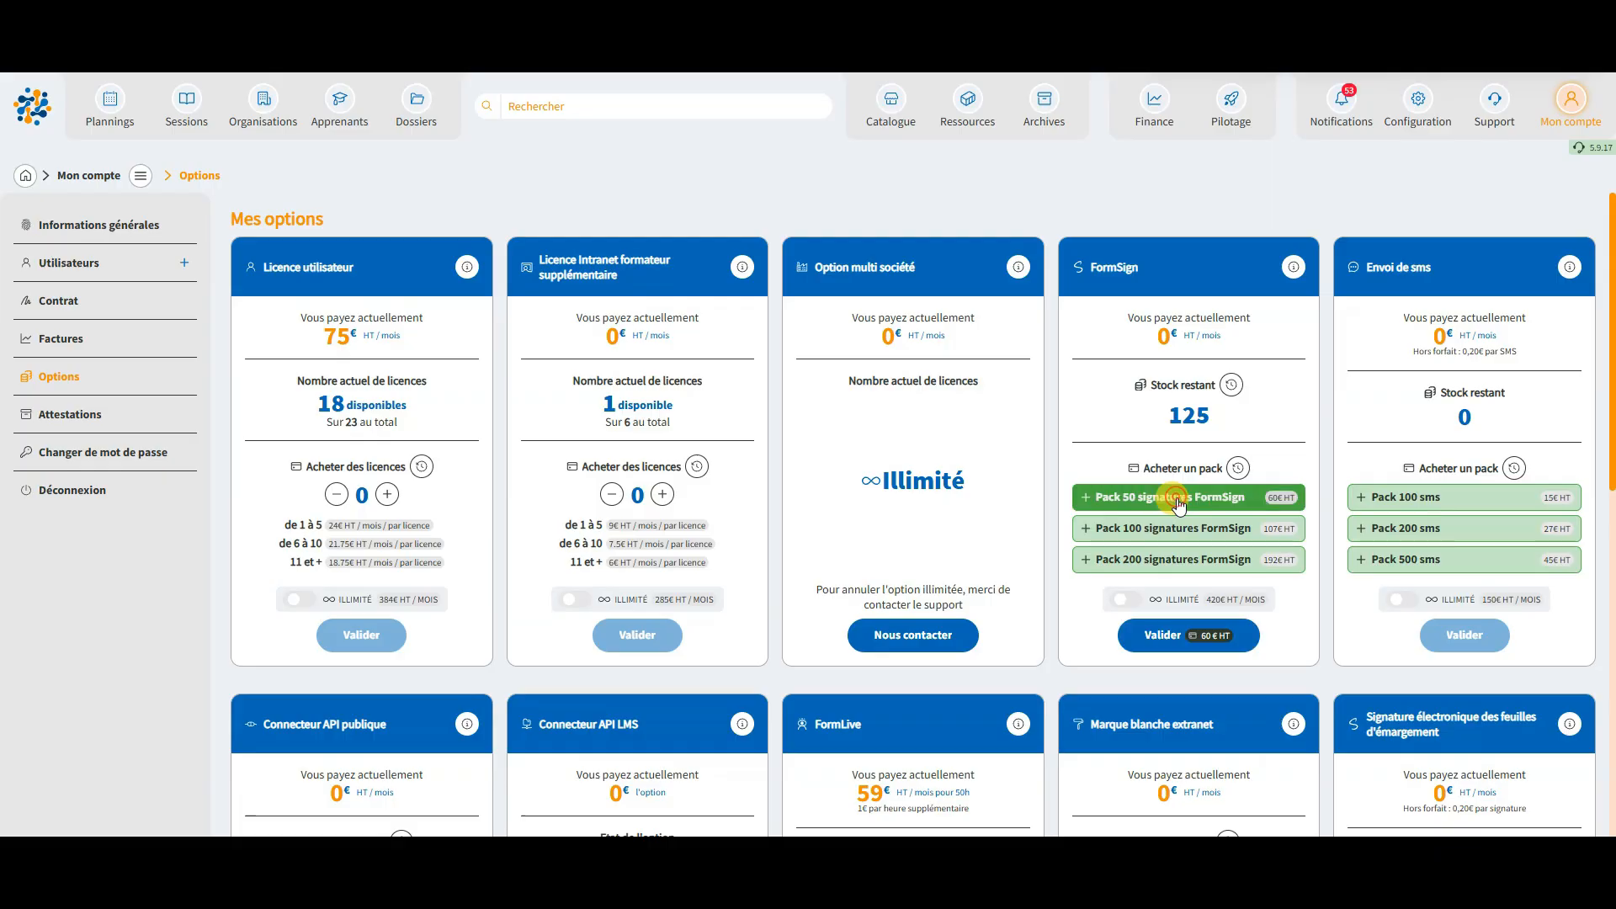